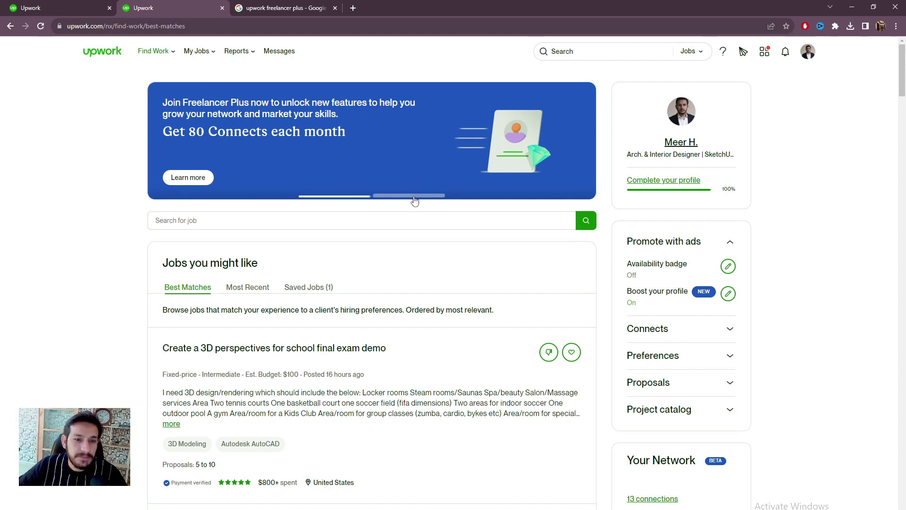
Open the Freelancer Plus offer from the home page banner, view the membership plans and return to the home page.
left_click(338, 197)
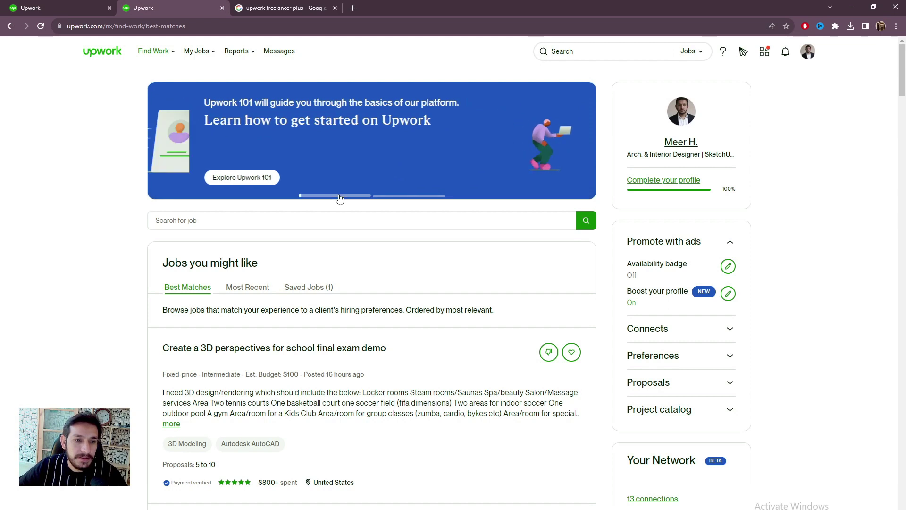
left_click(187, 178)
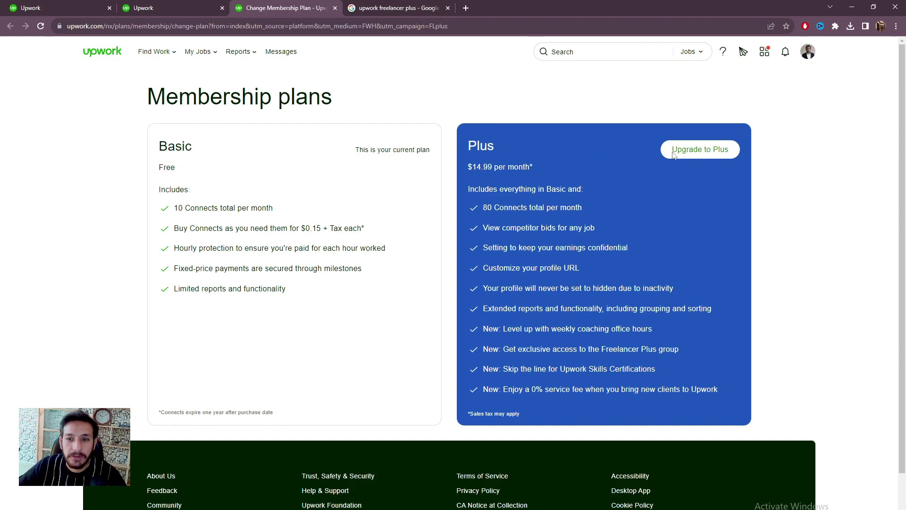
left_click(149, 7)
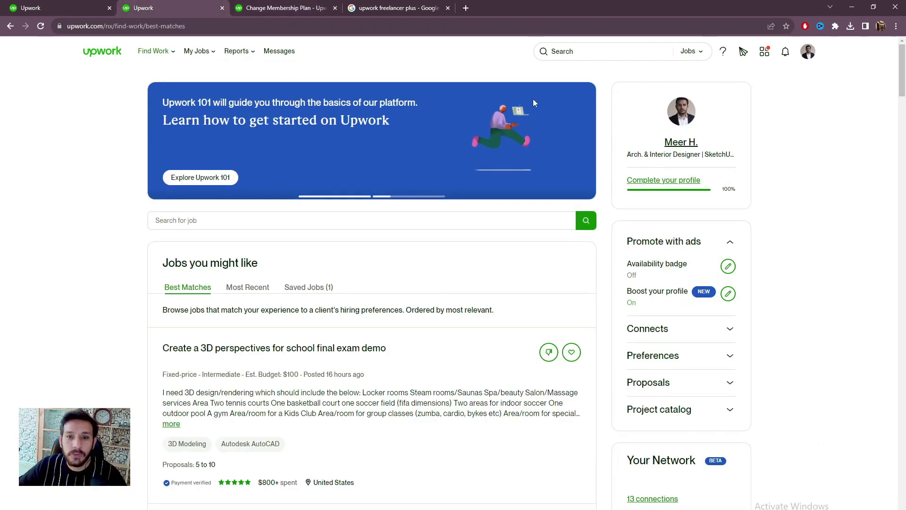
Open the Membership & Connects settings of the account and check which plan is current.
left_click(809, 55)
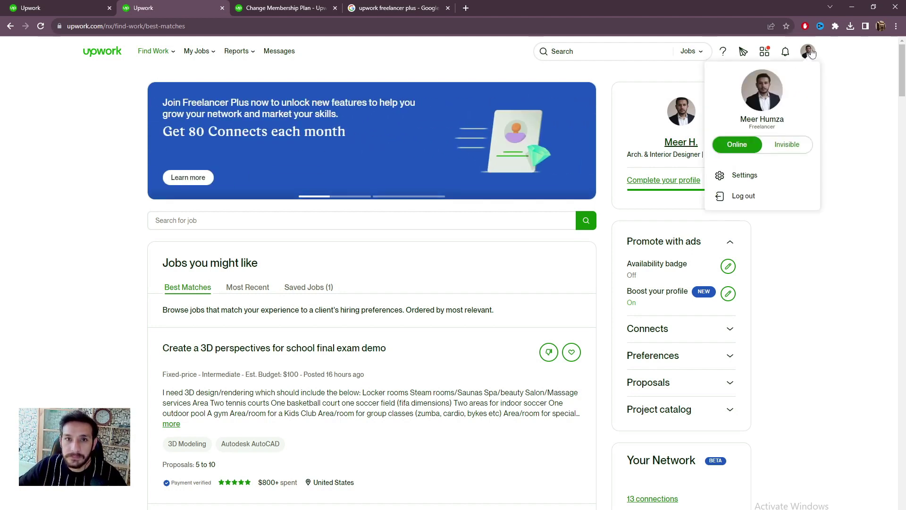
left_click(754, 179)
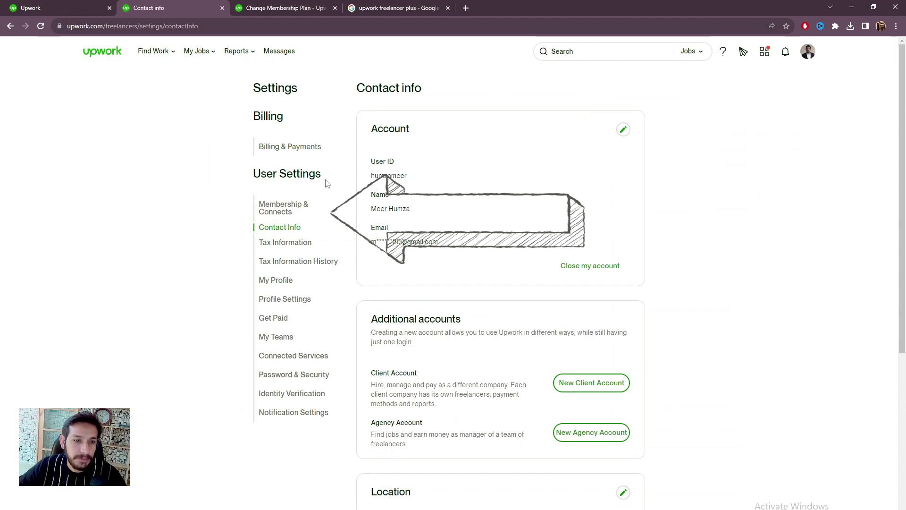
left_click(308, 216)
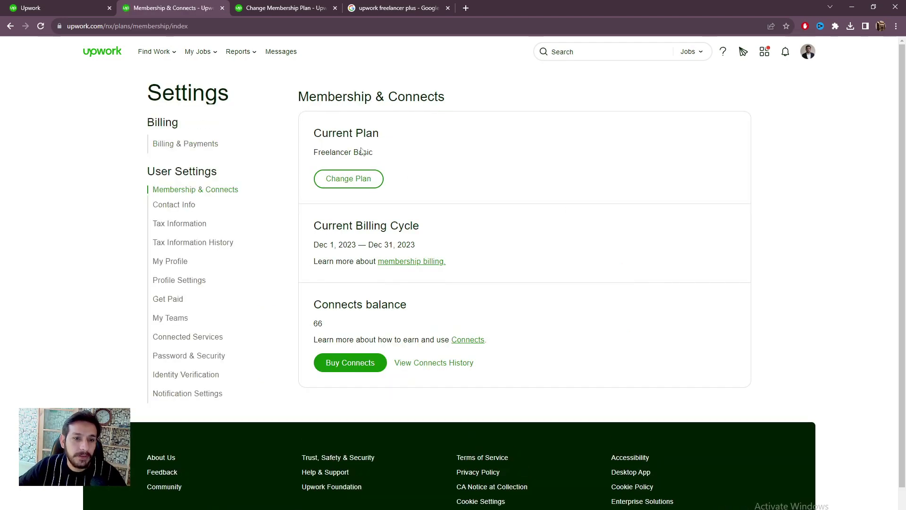
left_click_drag(377, 152, 315, 154)
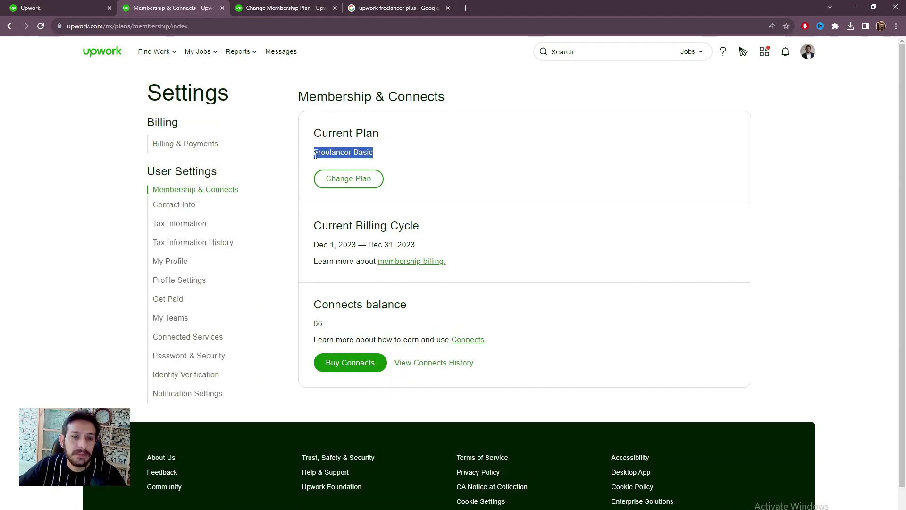
left_click(373, 152)
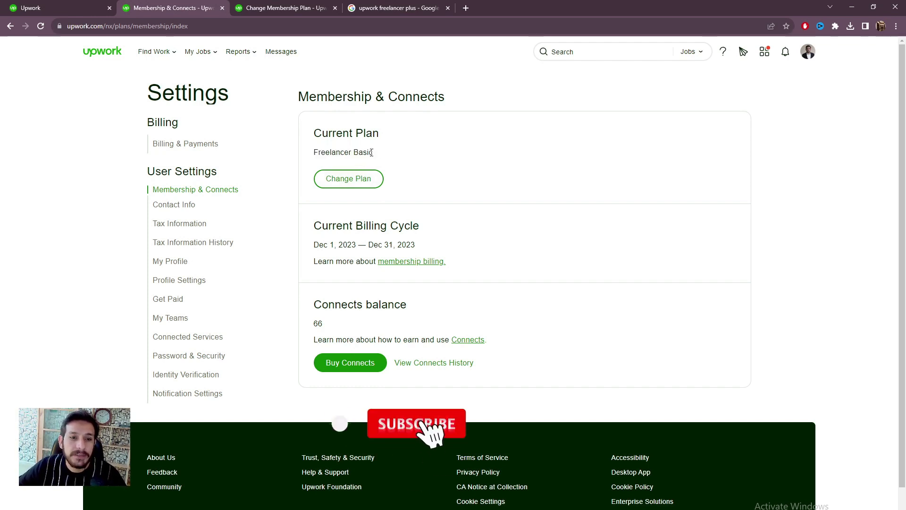
Open the plan change page and review the Basic plan's hourly protection, fixed-price payments and reports features.
left_click(353, 183)
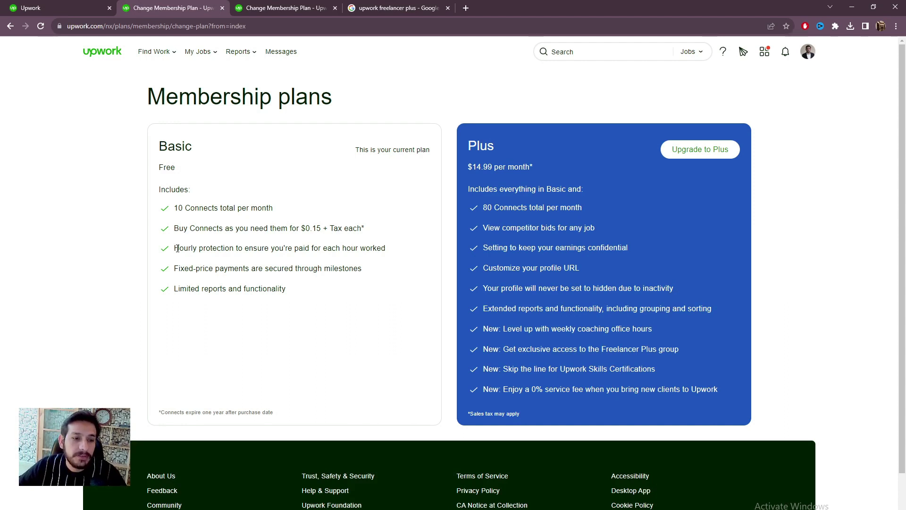
left_click_drag(174, 249, 250, 250)
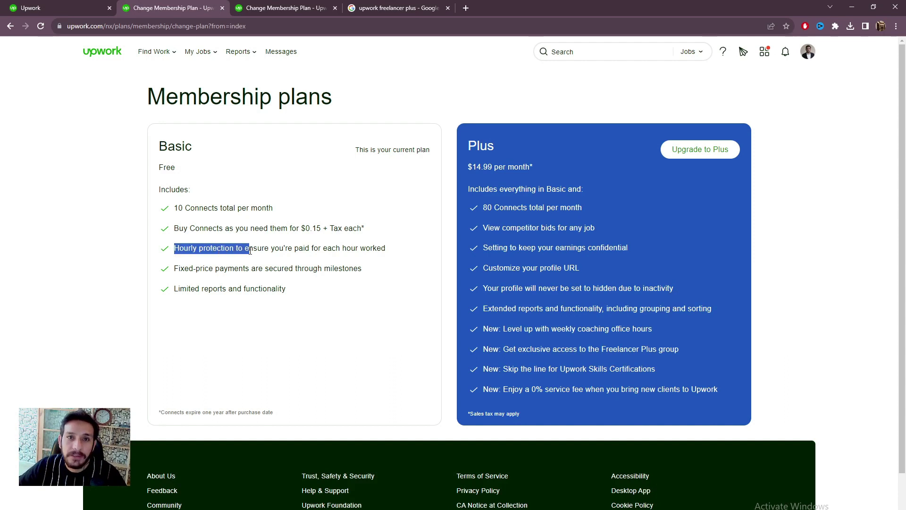
left_click_drag(175, 269, 250, 270)
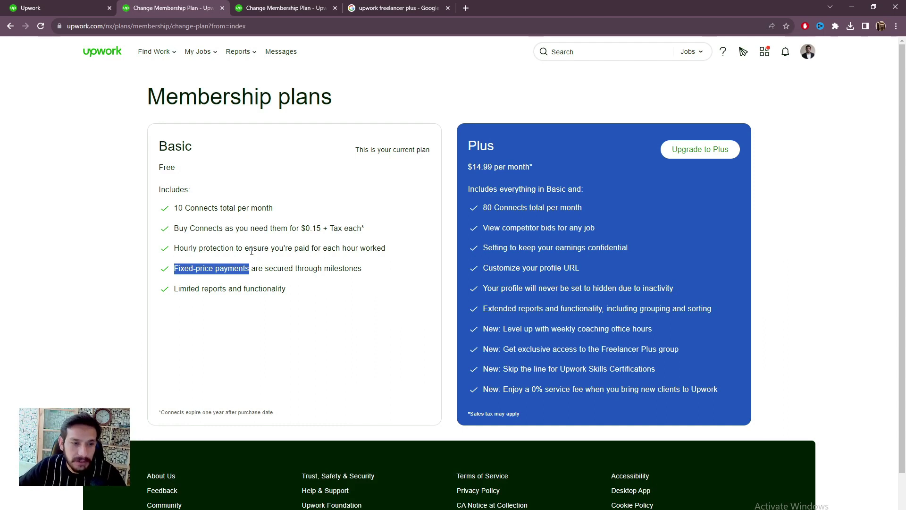
left_click_drag(195, 291, 249, 291)
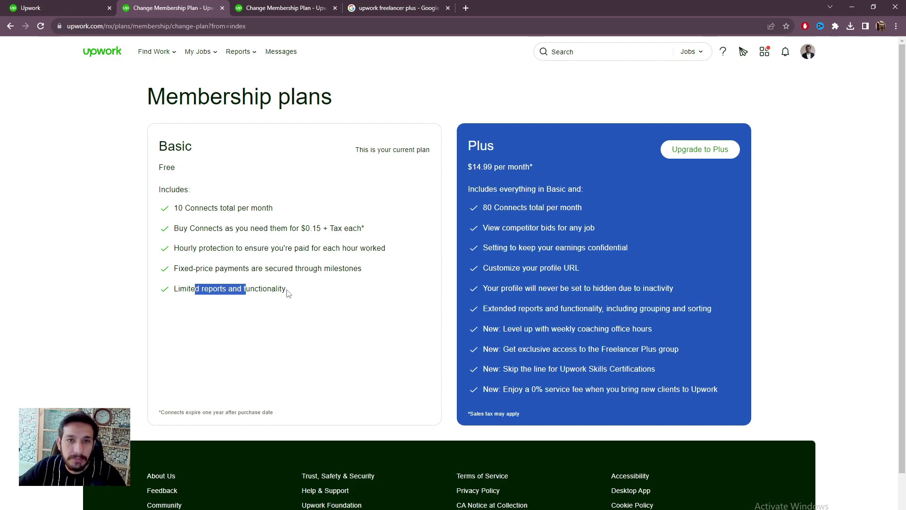
Review the Plus plan's inclusions, comparing its monthly Connects with Basic and reading the competitor bids feature.
double_click(471, 146)
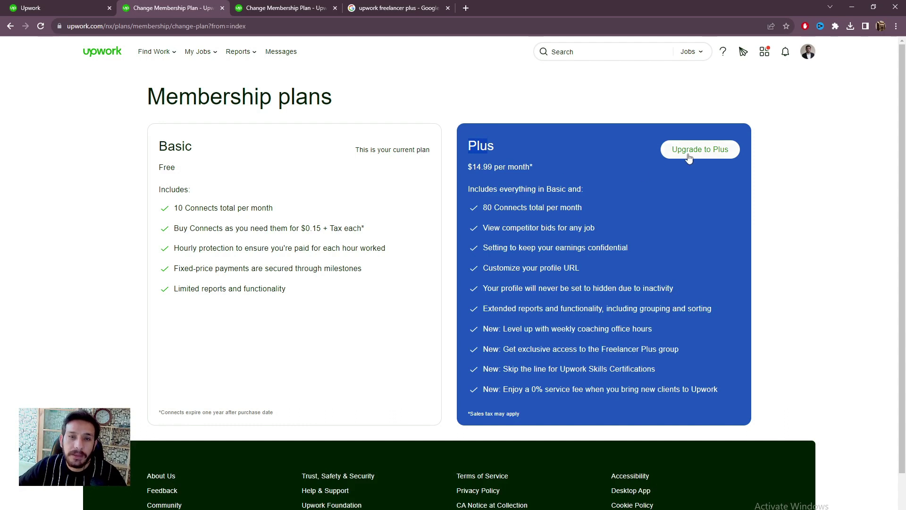
left_click_drag(468, 190, 580, 190)
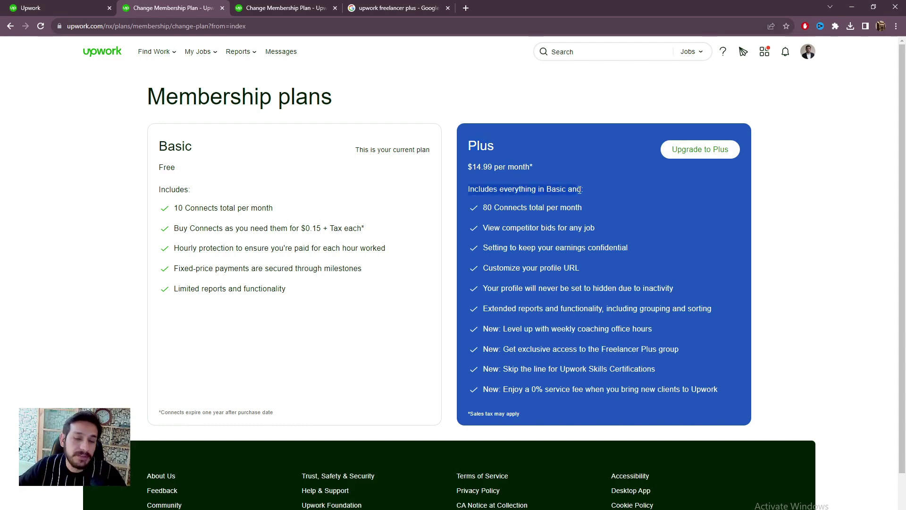
left_click_drag(484, 210, 583, 209)
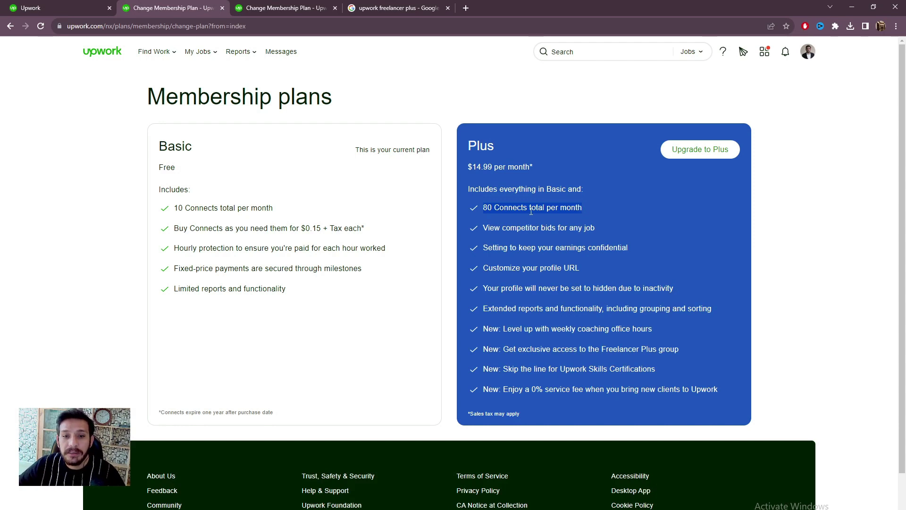
left_click(240, 211)
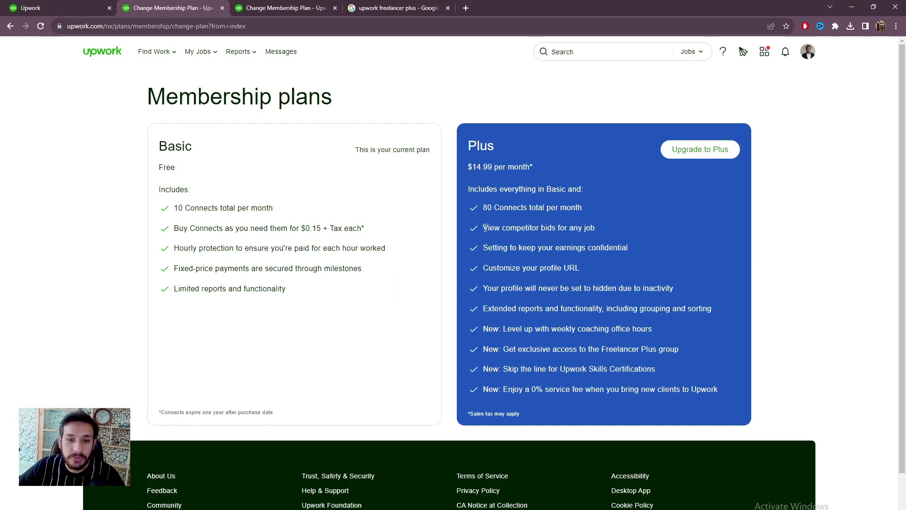
left_click_drag(485, 228, 594, 229)
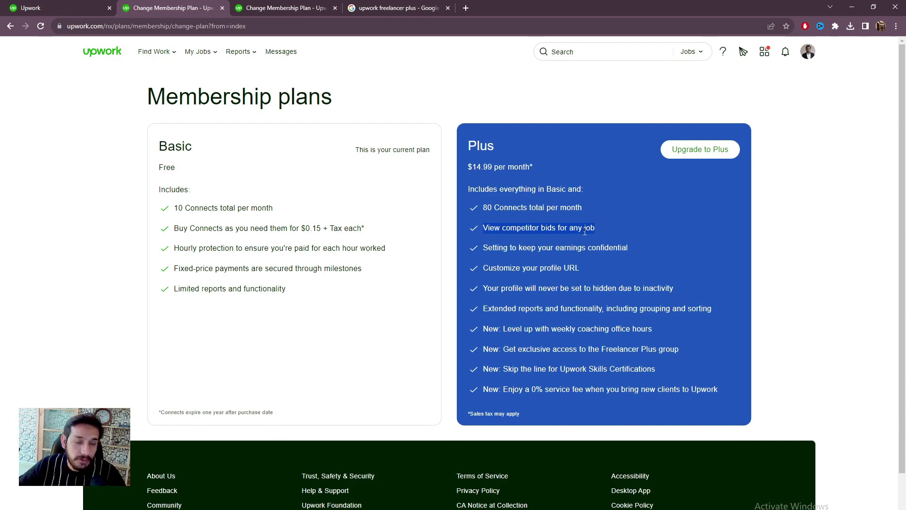
left_click(585, 231)
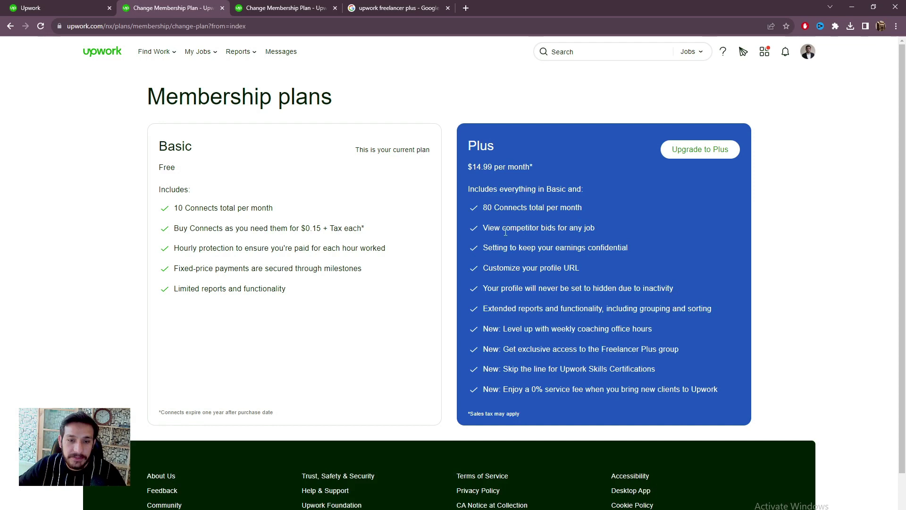
left_click_drag(483, 231, 585, 230)
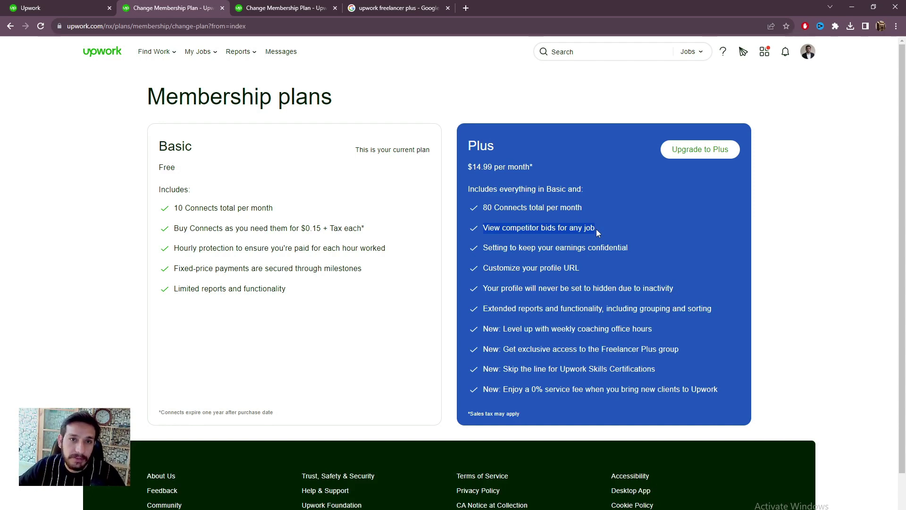
Read the Plus plan's features on confidential earnings, custom profile URL and profile visibility during inactivity.
left_click(485, 248)
left_click_drag(486, 247, 619, 252)
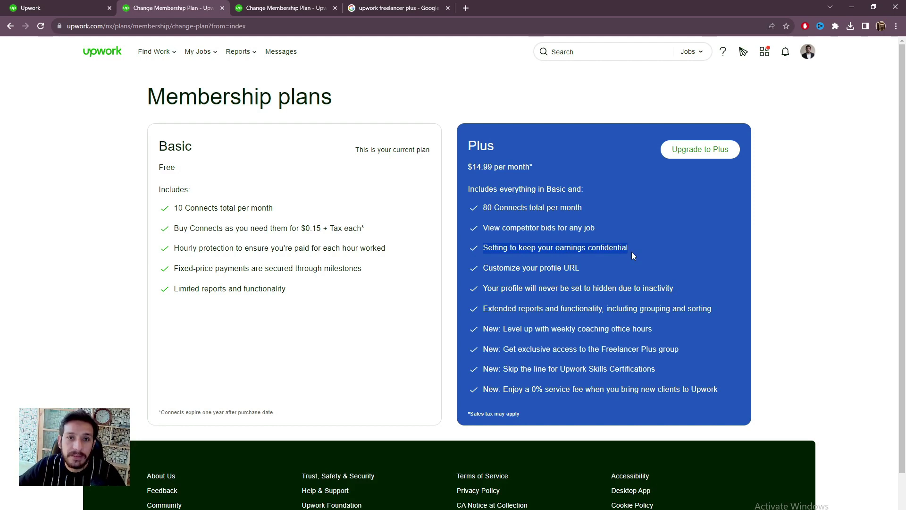
left_click(492, 268)
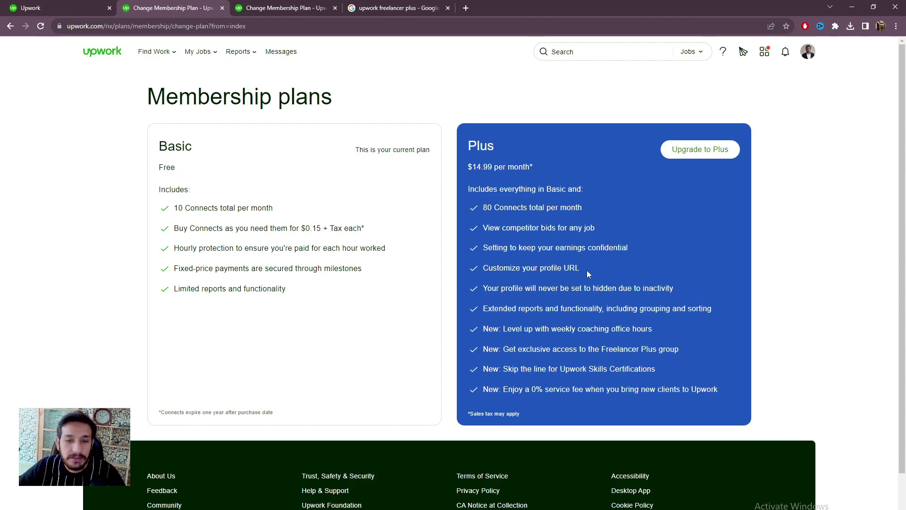
left_click_drag(483, 288, 674, 296)
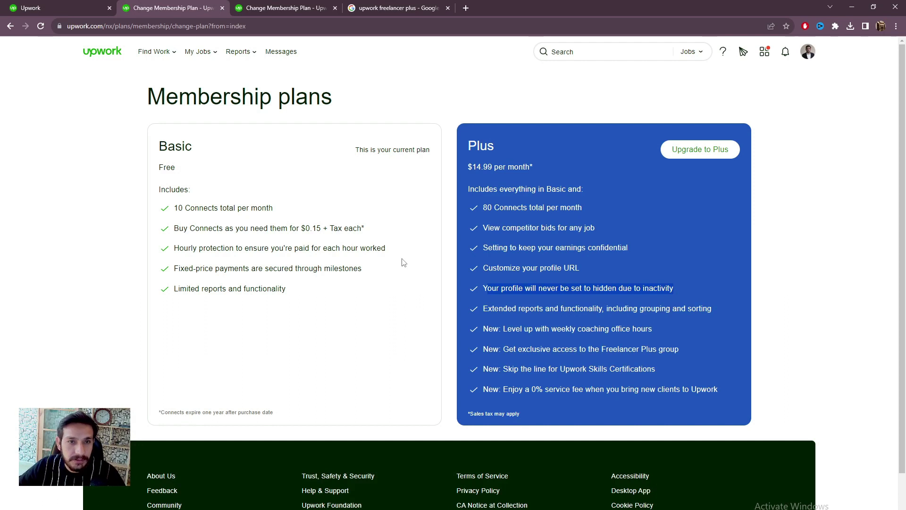
left_click_drag(482, 289, 688, 295)
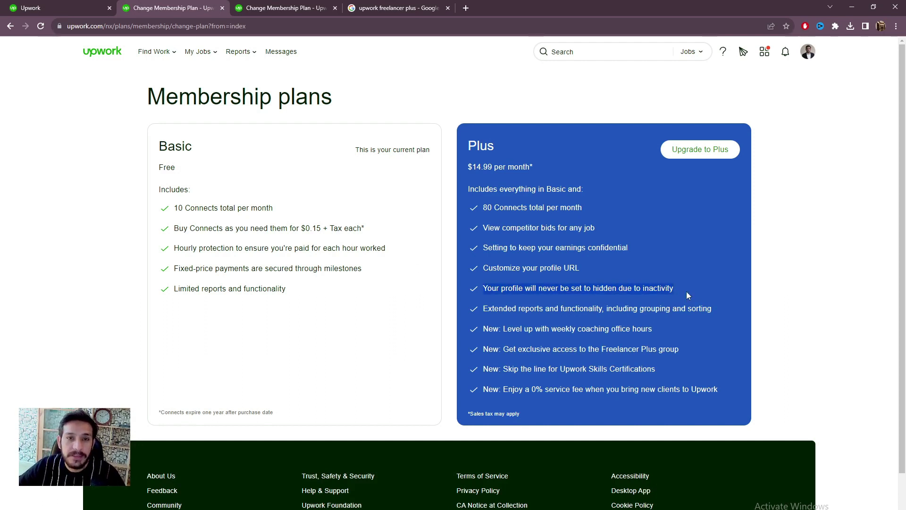
left_click(625, 292)
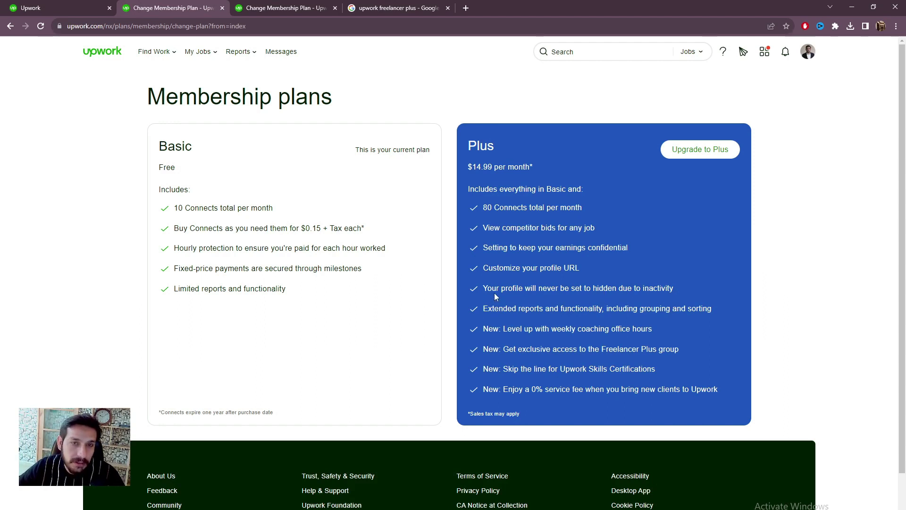
Compare the reports features of both plans and read the Plus plan's new benefits, including weekly coaching and the service fee.
left_click_drag(485, 309, 690, 311)
left_click_drag(280, 290, 176, 289)
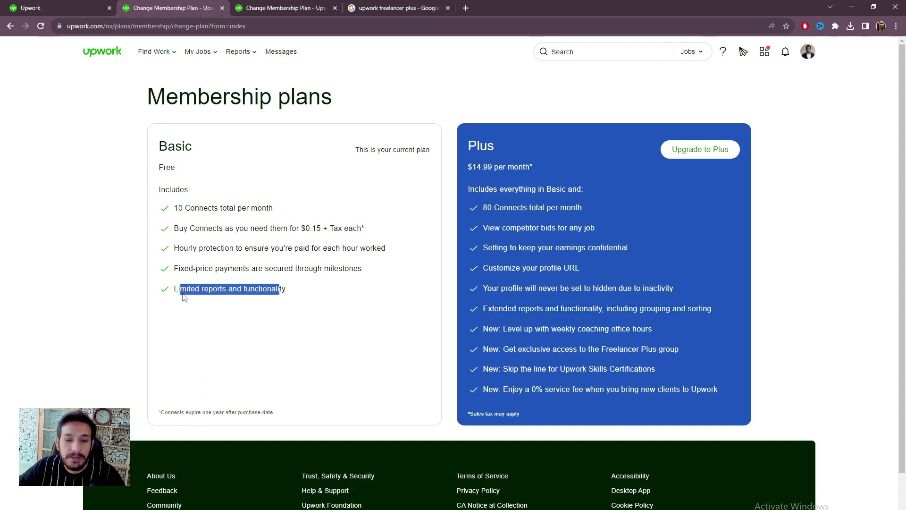
left_click_drag(483, 309, 573, 307)
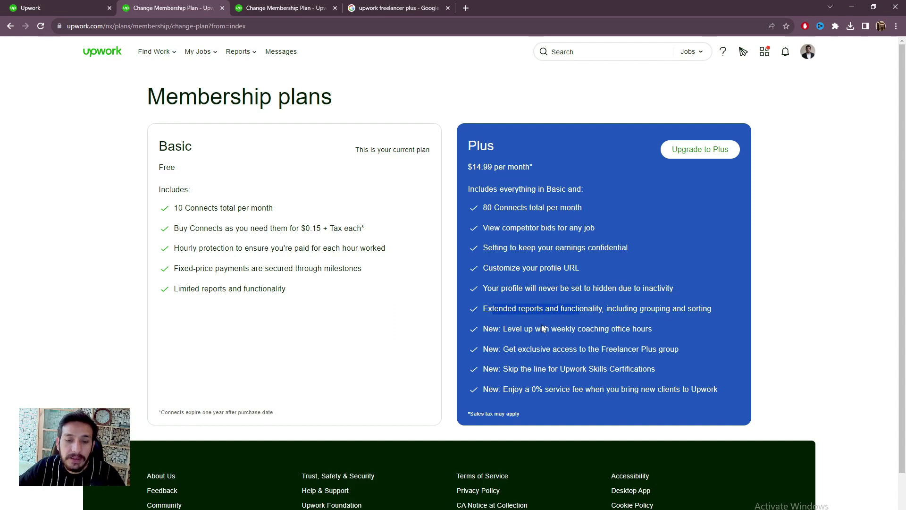
left_click(517, 335)
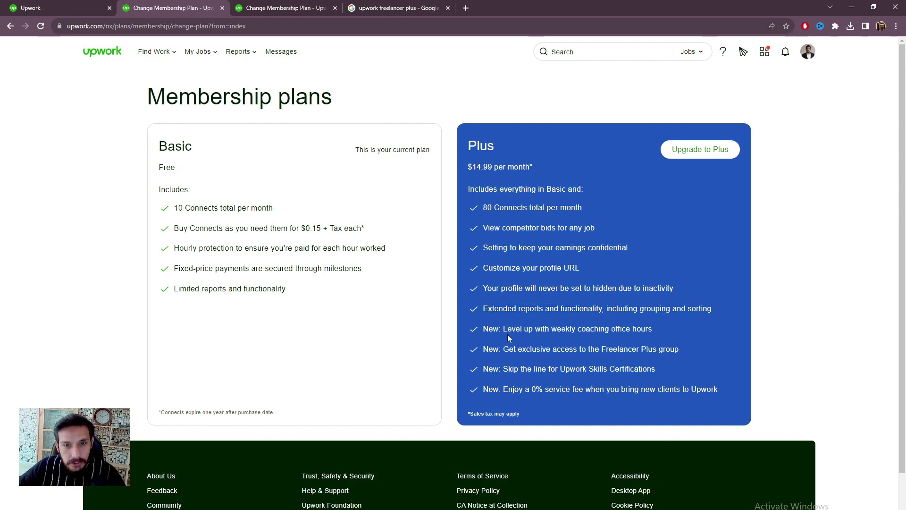
left_click_drag(506, 329, 483, 332)
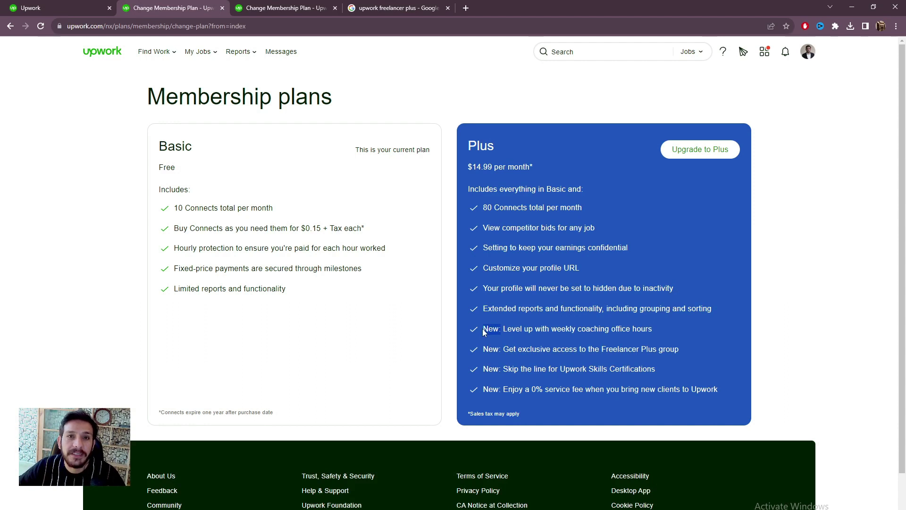
left_click(518, 336)
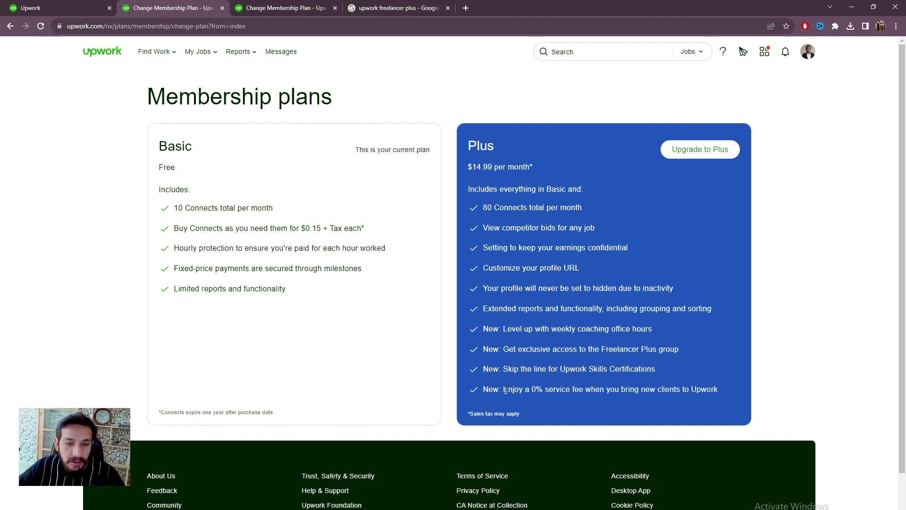
left_click_drag(506, 390, 584, 392)
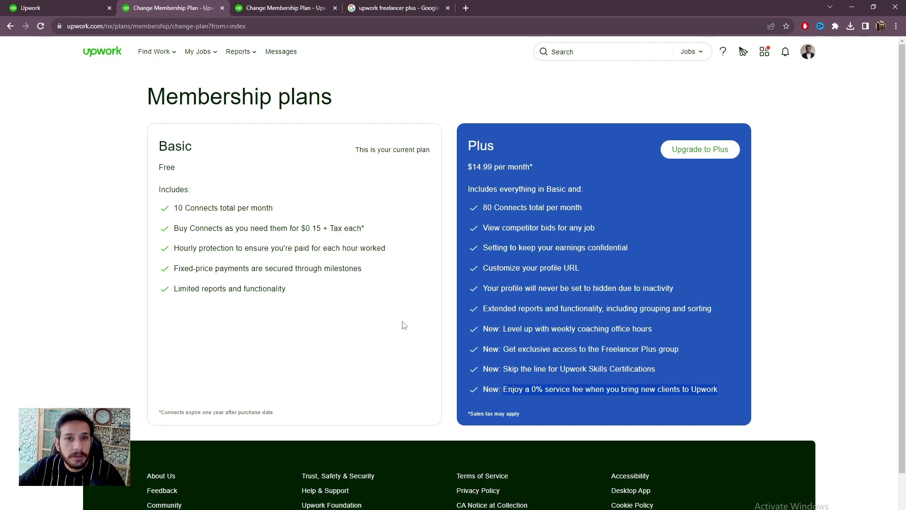
Start the upgrade to the Plus plan and review the plan prices, promo code field and Connects received today.
left_click_drag(185, 169, 152, 170)
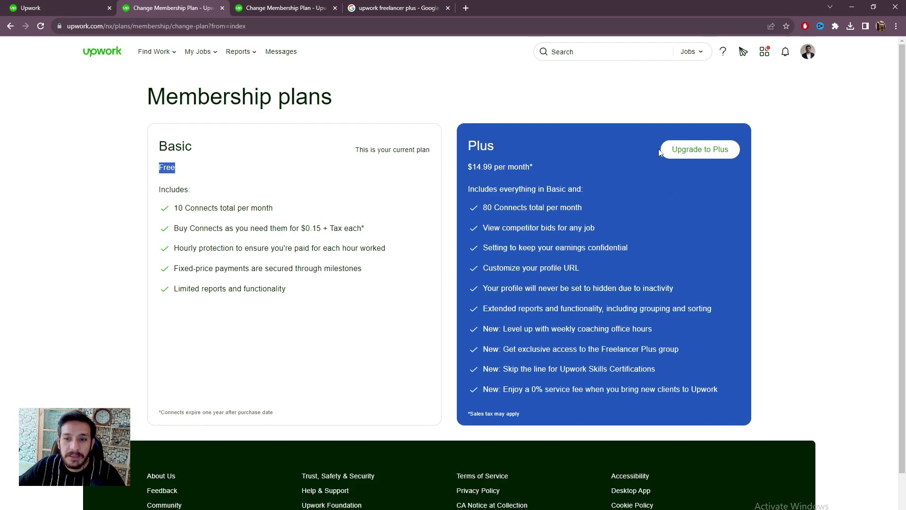
left_click(682, 156)
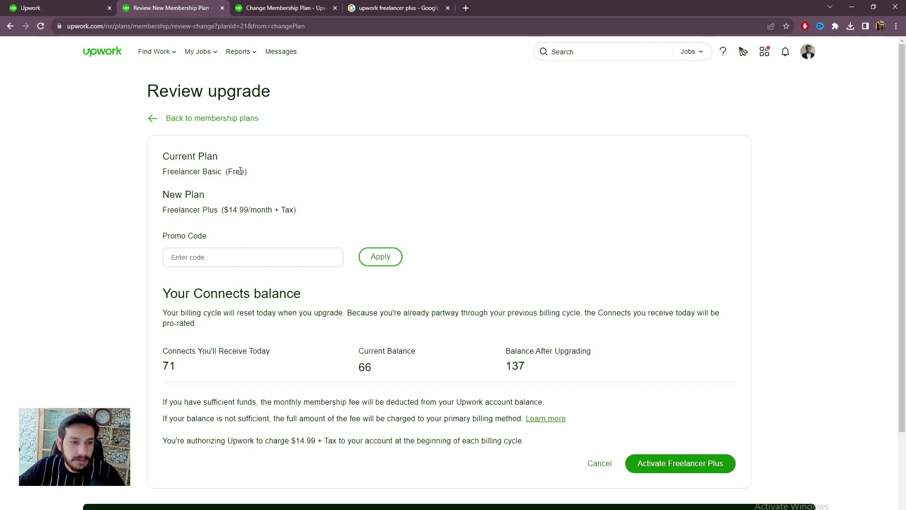
left_click_drag(250, 174, 158, 176)
left_click_drag(298, 213, 222, 213)
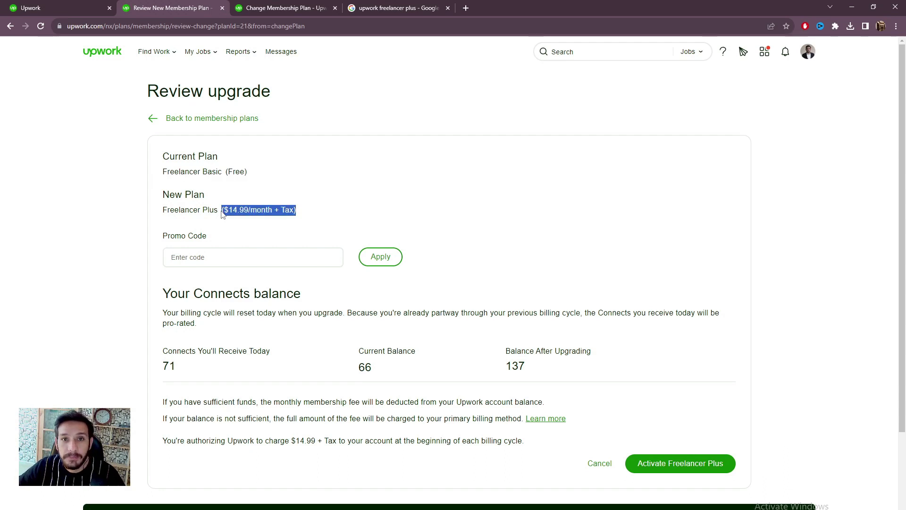
left_click(314, 258)
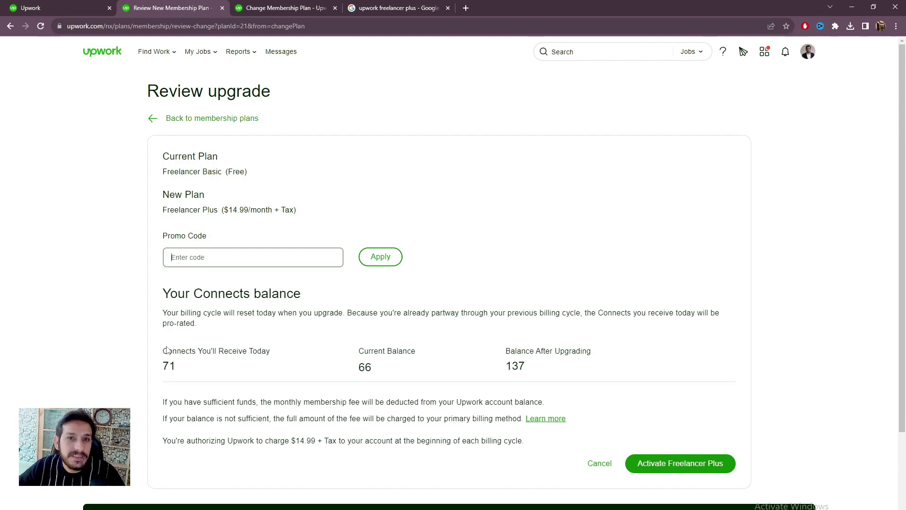
left_click_drag(180, 371, 163, 370)
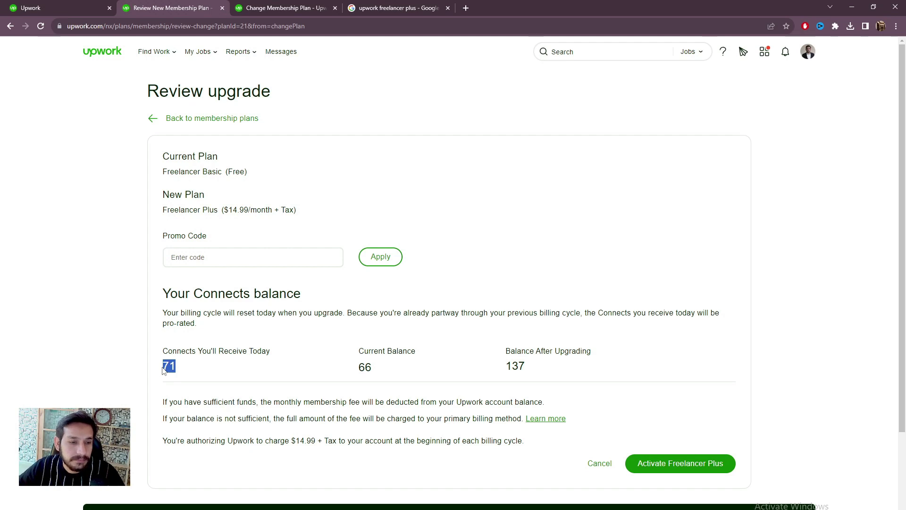
Review the current and post-upgrade Connects balances and activate the Freelancer Plus plan.
left_click_drag(173, 366, 357, 370)
left_click(368, 367)
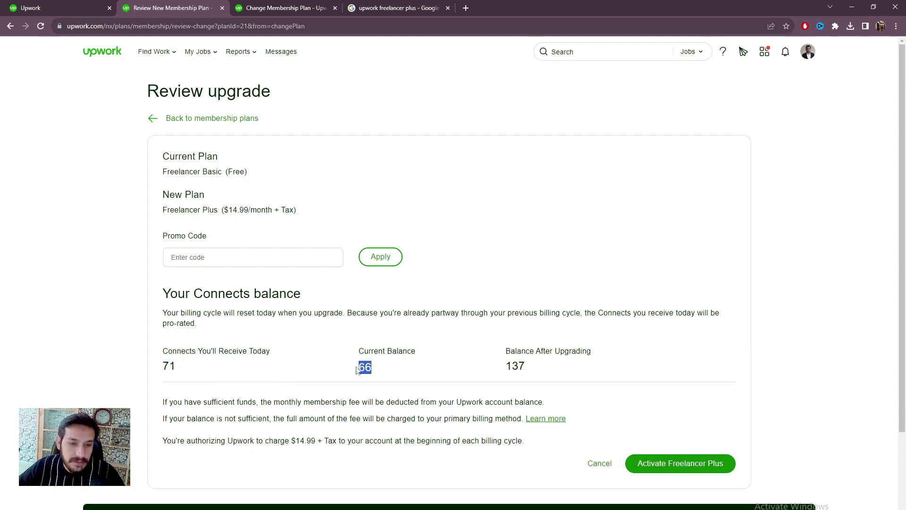
left_click(358, 370)
left_click_drag(531, 370, 500, 359)
left_click(507, 379)
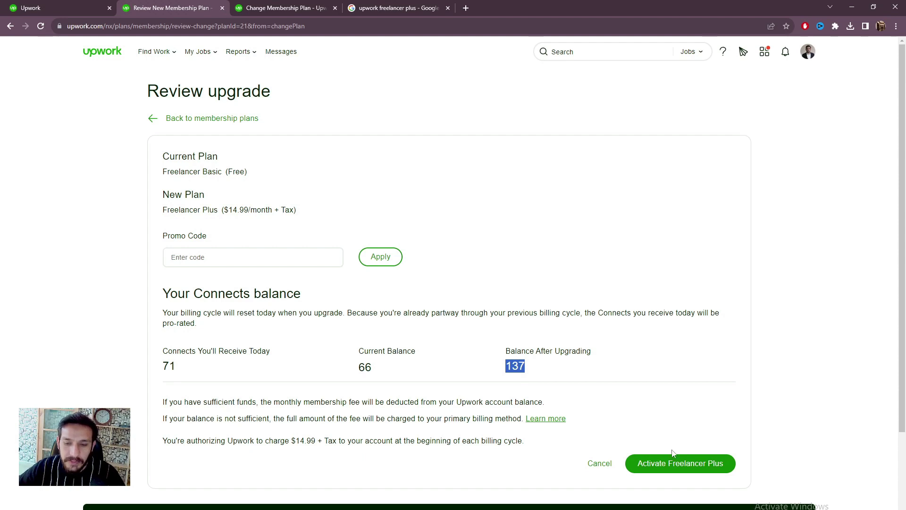
left_click(669, 465)
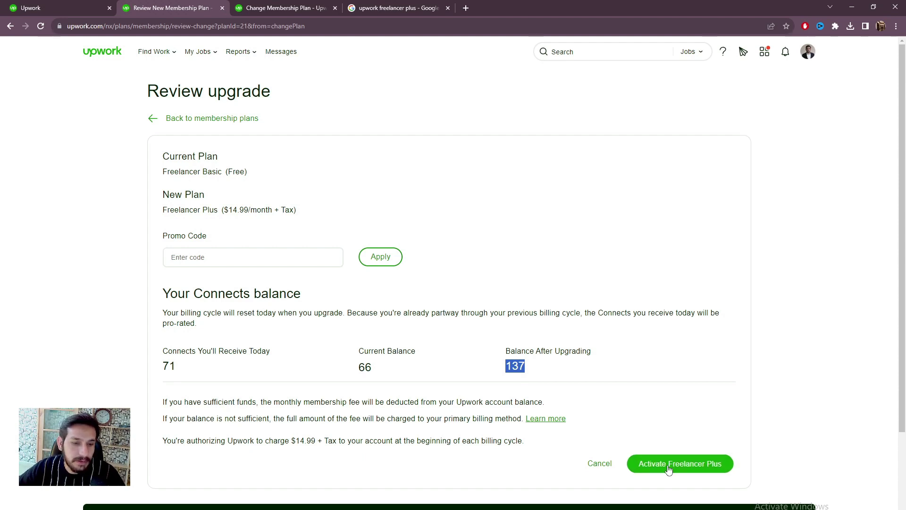
Check the membership confirmation, current plan, billing cycle dates and Connects balance on the Membership & Connects page.
left_click_drag(327, 96, 556, 104)
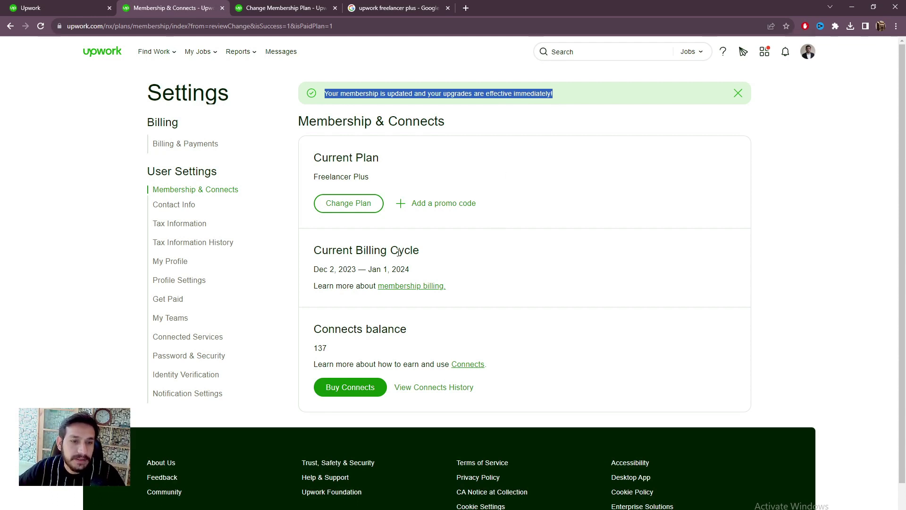
left_click_drag(321, 162, 314, 180)
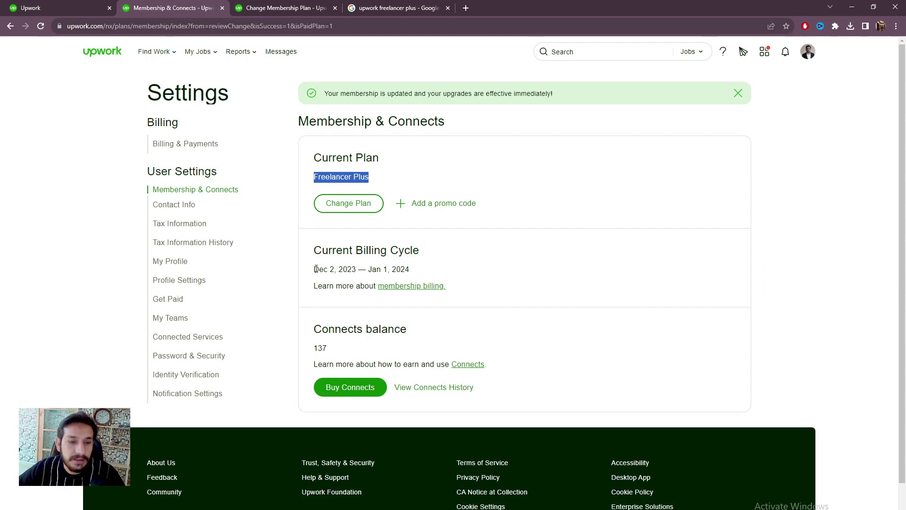
left_click_drag(314, 269, 412, 274)
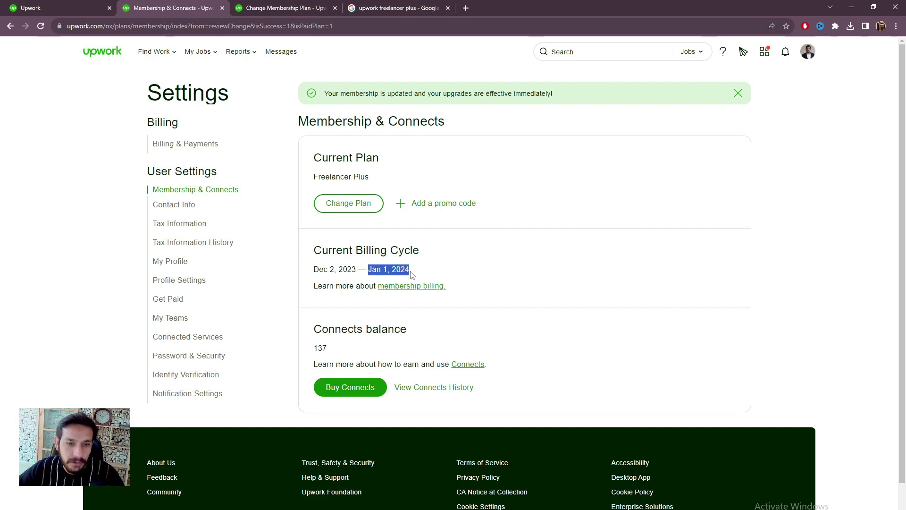
left_click_drag(325, 349, 314, 348)
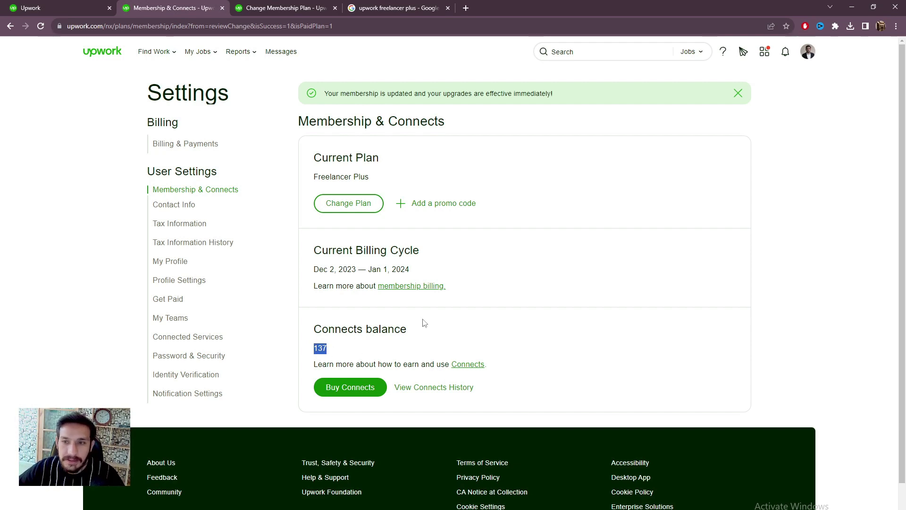
Open the freelancer's own profile and look through its details and work history.
mouse_move(164, 57)
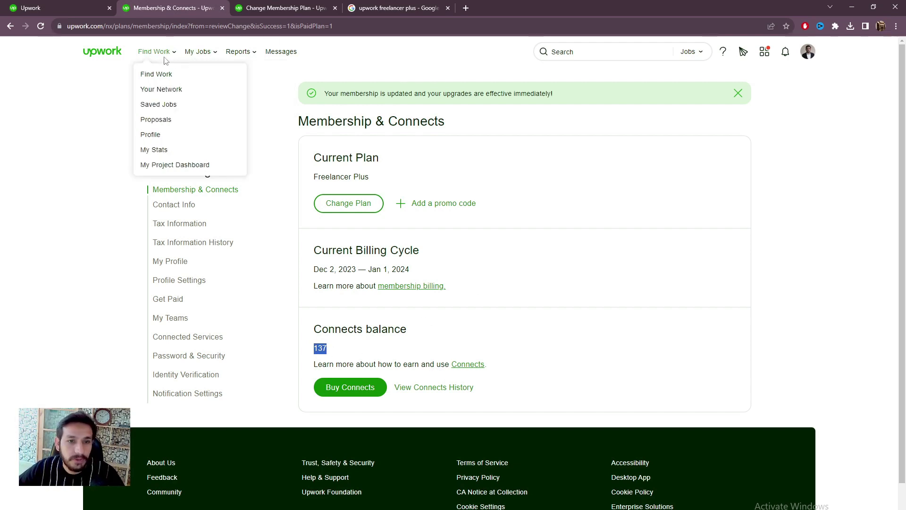
left_click(160, 138)
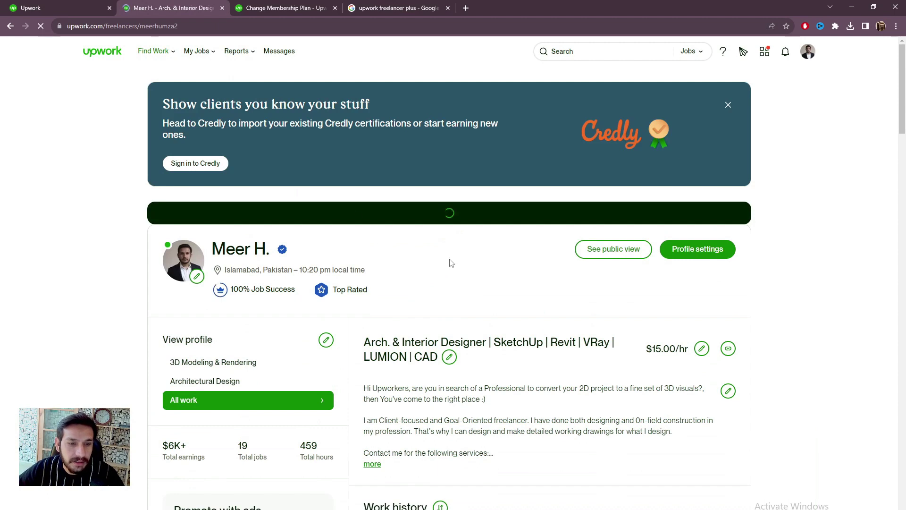
scroll(452, 263, "down", 5)
scroll(452, 264, "down", 10)
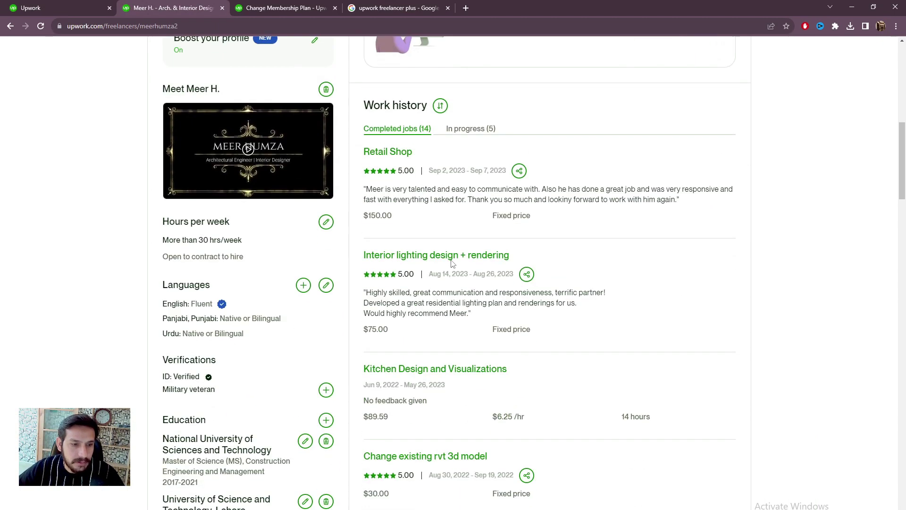
scroll(452, 264, "down", 5)
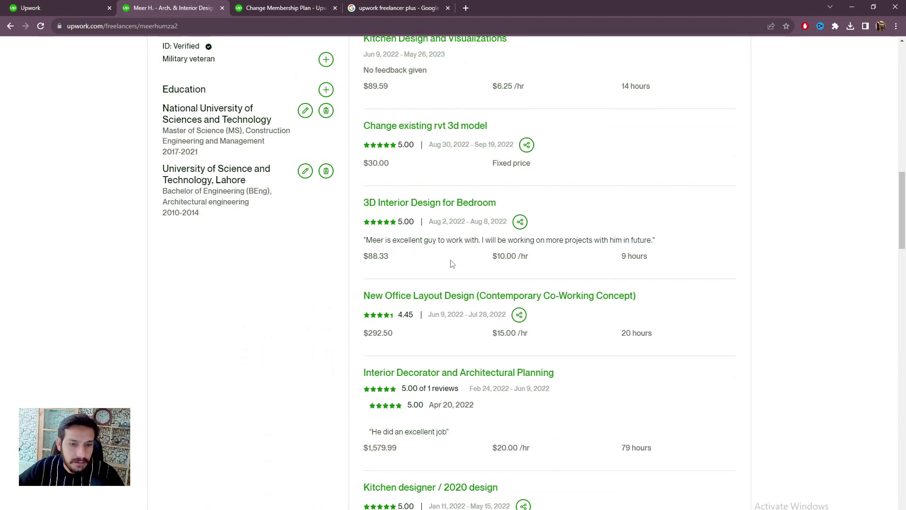
scroll(453, 263, "up", 20)
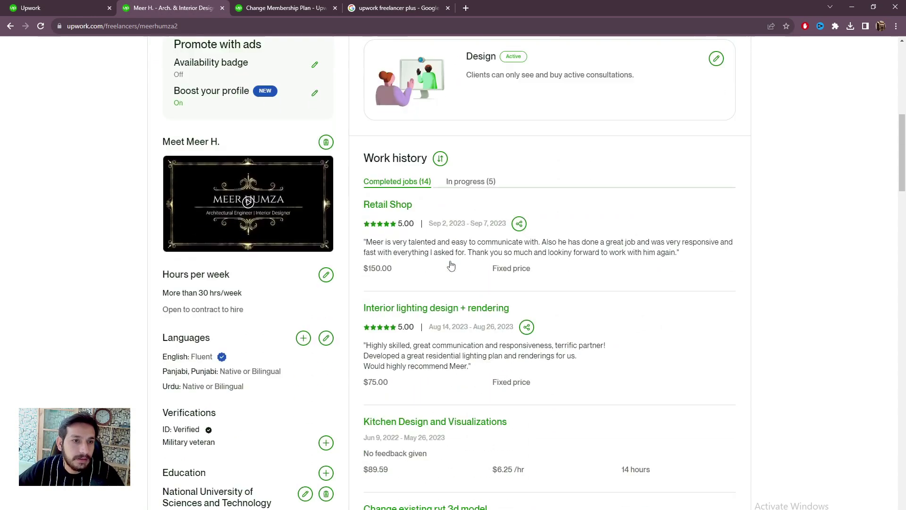
Go to the job feed, check the available Connects and browse the Most Recent jobs.
key("alt+Left")
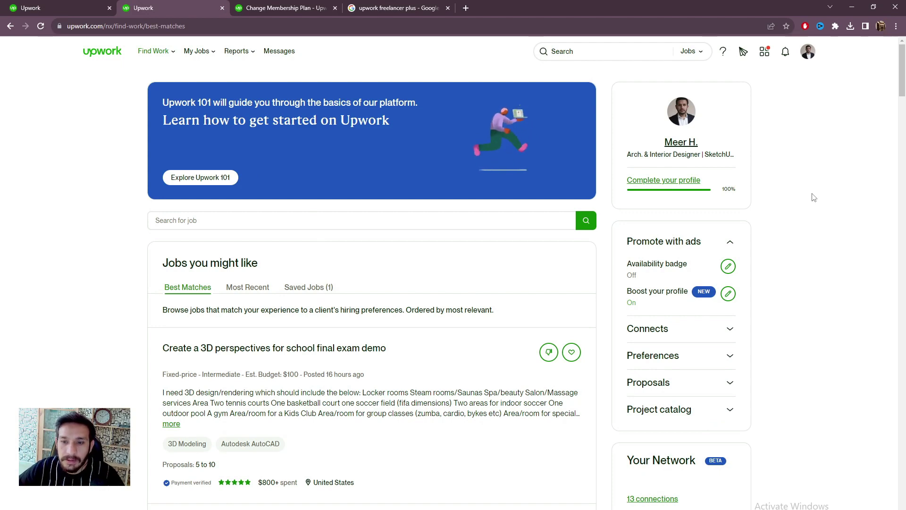
left_click(697, 333)
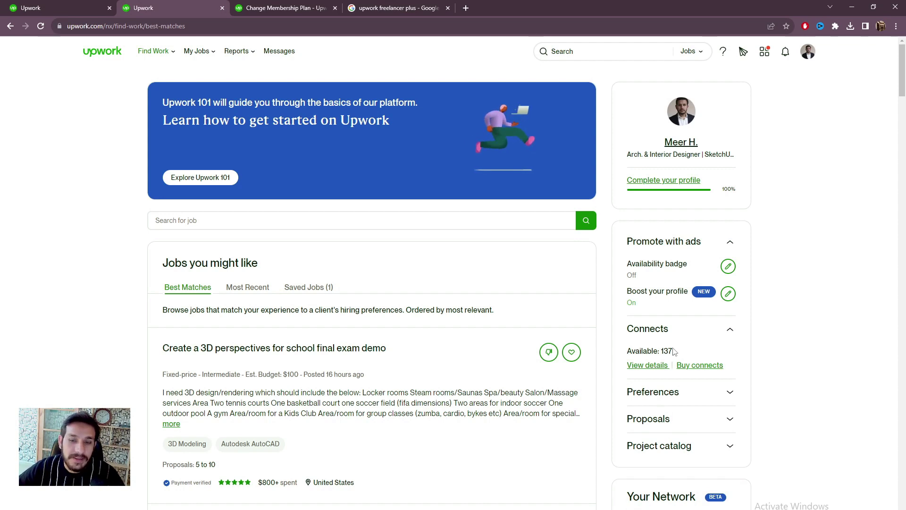
scroll(674, 352, "down", 1)
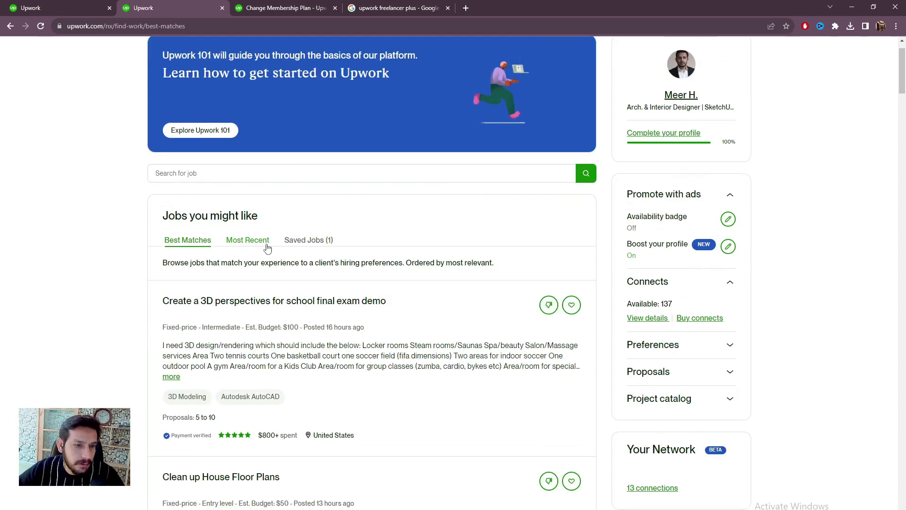
left_click(248, 242)
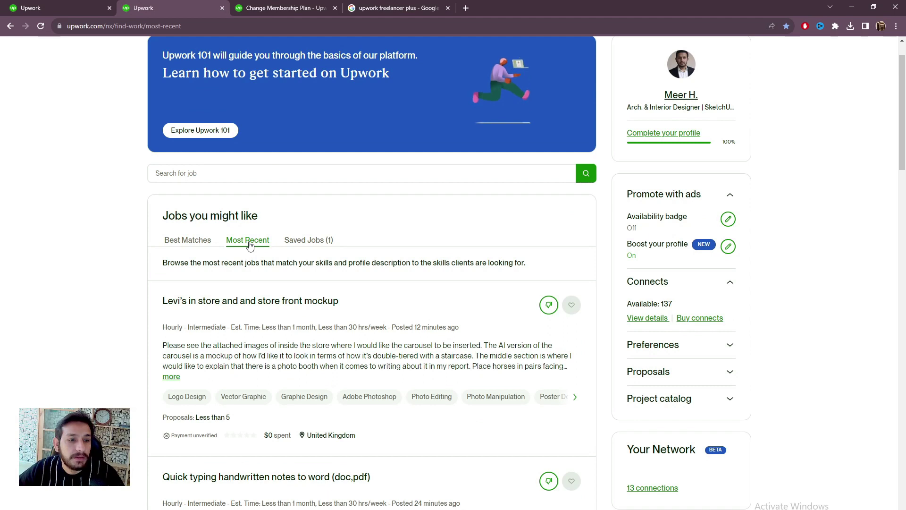
scroll(320, 263, "down", 5)
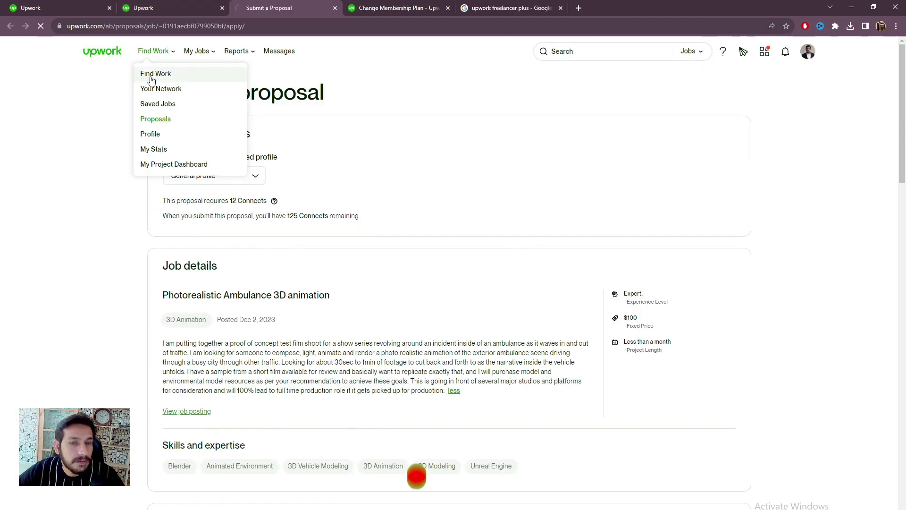
Reload the Find Work feed, open the "Architectural walk through house renovation" job separately and locate its bid range.
left_click(151, 76)
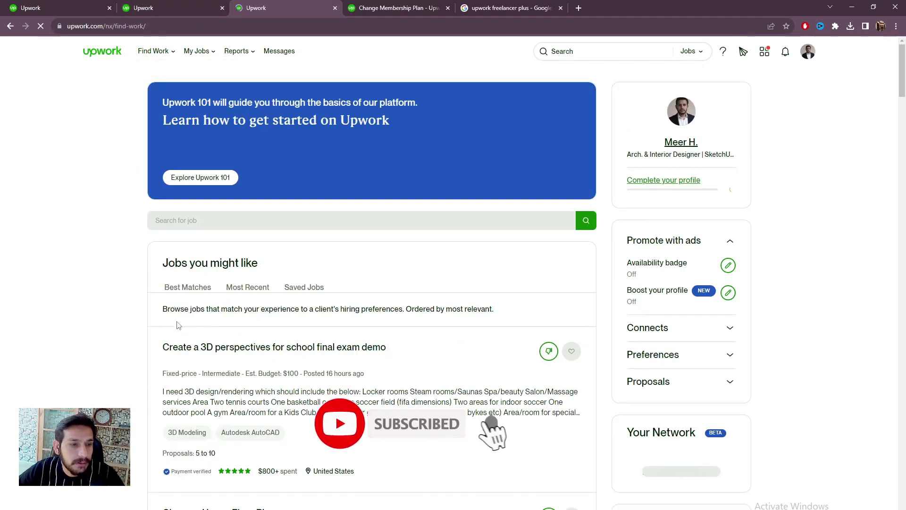
scroll(182, 283, "down", 8)
left_click(355, 126)
left_click(380, 8)
scroll(338, 176, "down", 6)
left_click_drag(395, 379, 155, 386)
left_click(156, 386)
scroll(271, 378, "up", 2)
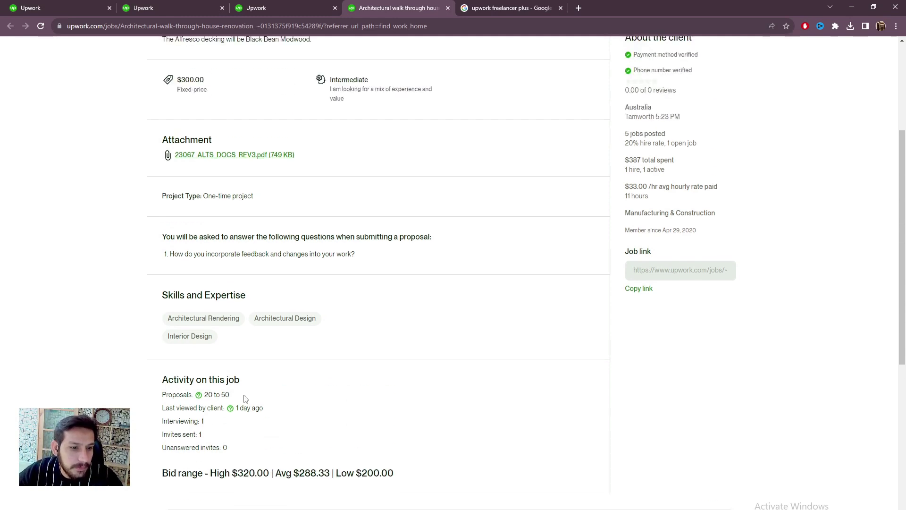
Compare the house renovation job's proposal count and high, average and low bids with its fixed-price budget.
left_click_drag(233, 395, 207, 394)
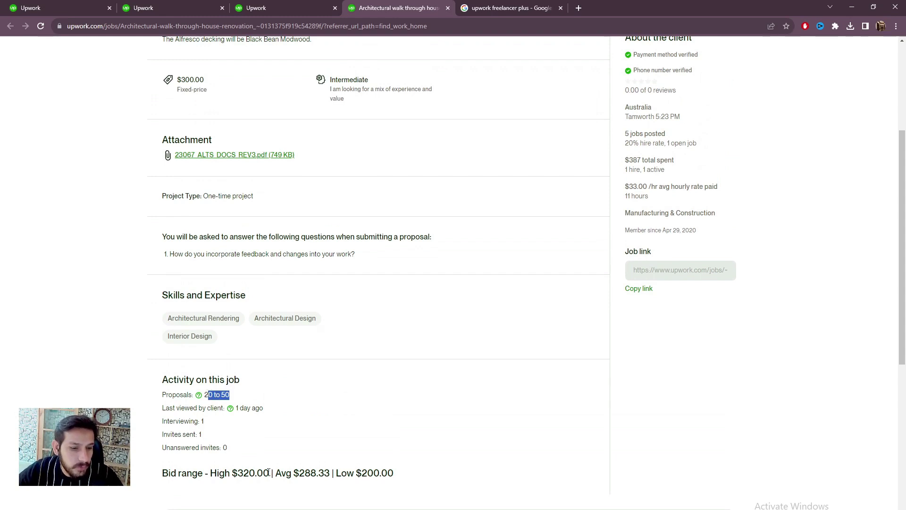
left_click_drag(269, 472, 244, 473)
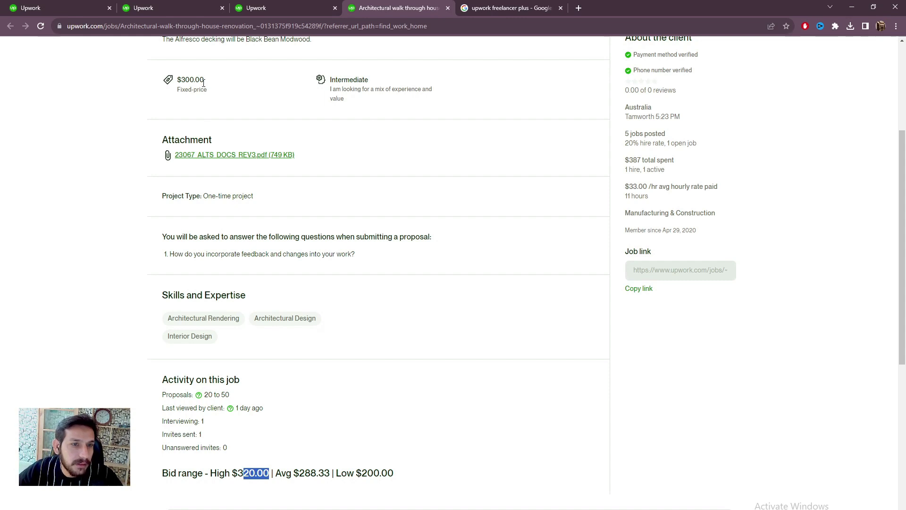
scroll(204, 82, "up", 2)
left_click_drag(204, 174, 186, 175)
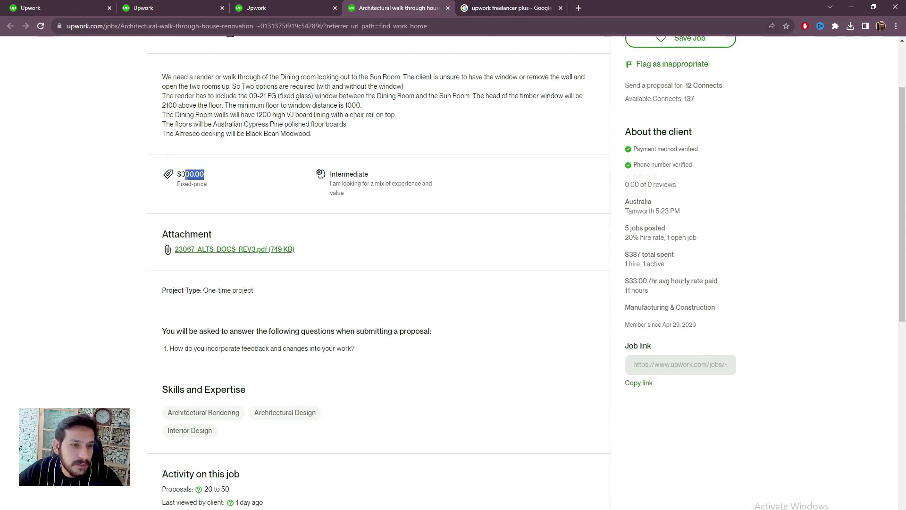
scroll(260, 431, "down", 3)
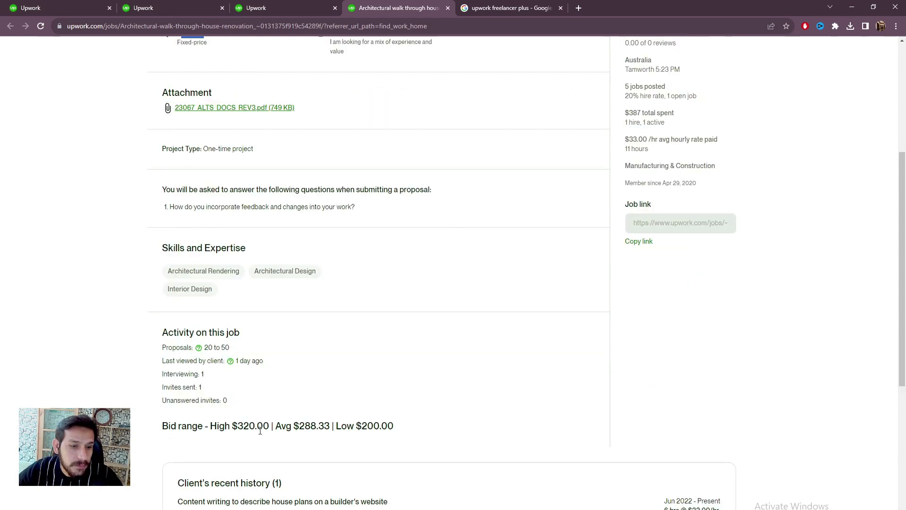
left_click_drag(268, 426, 233, 426)
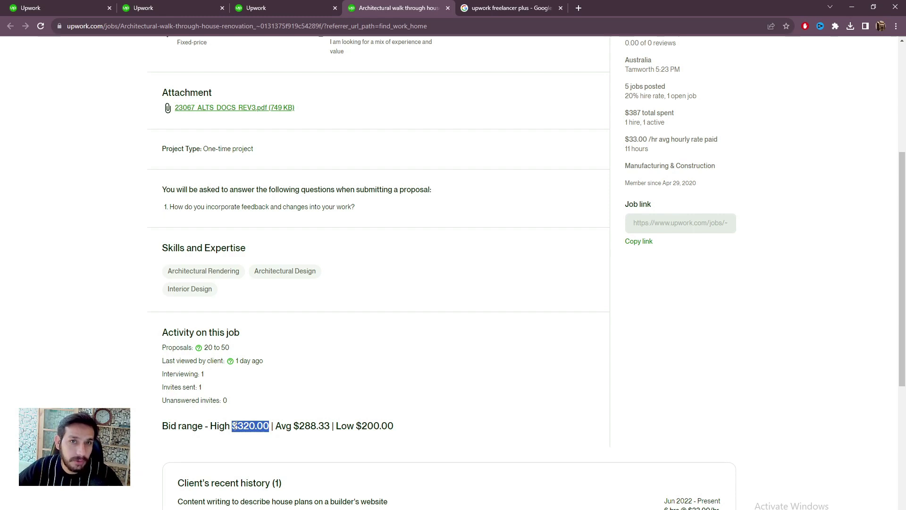
left_click_drag(396, 426, 278, 427)
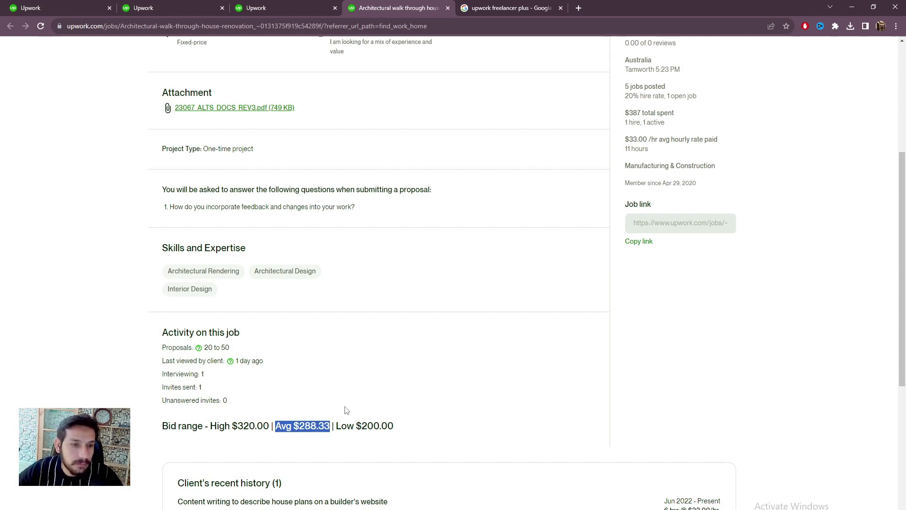
scroll(347, 410, "up", 4)
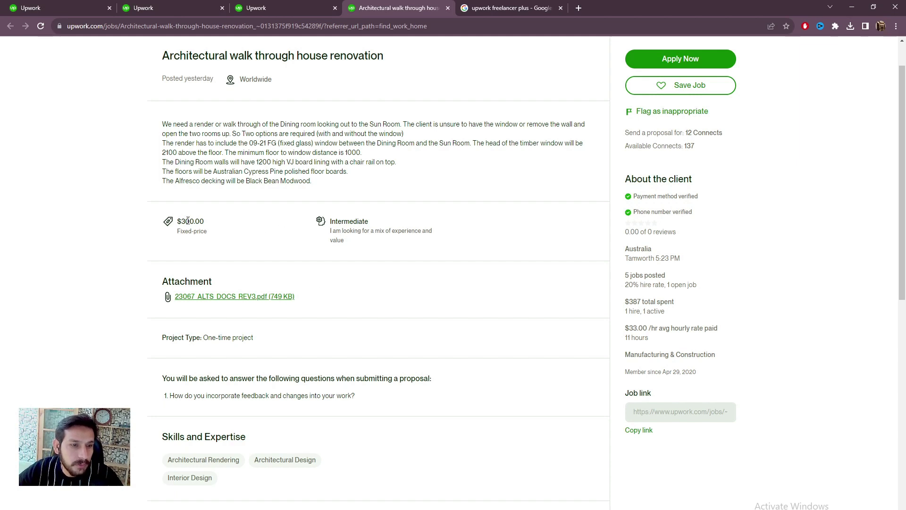
scroll(255, 243, "up", 1)
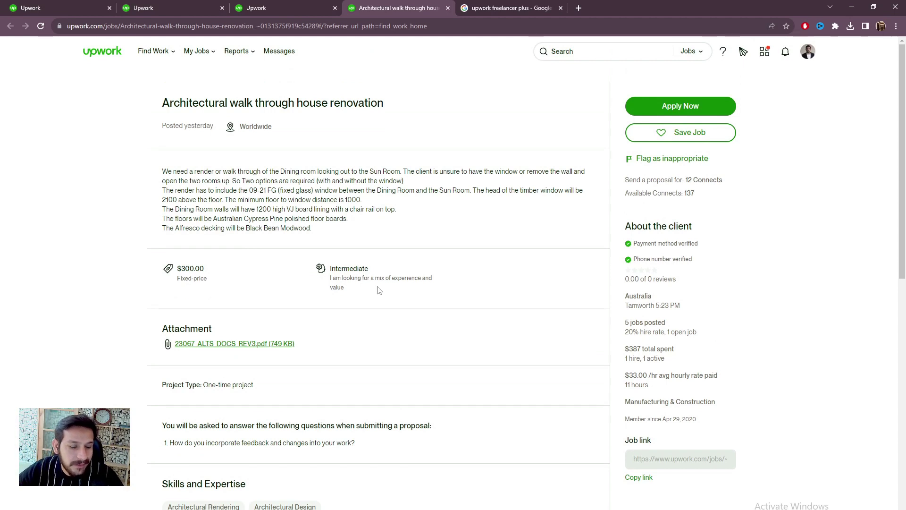
scroll(377, 291, "down", 1)
scroll(373, 288, "down", 2)
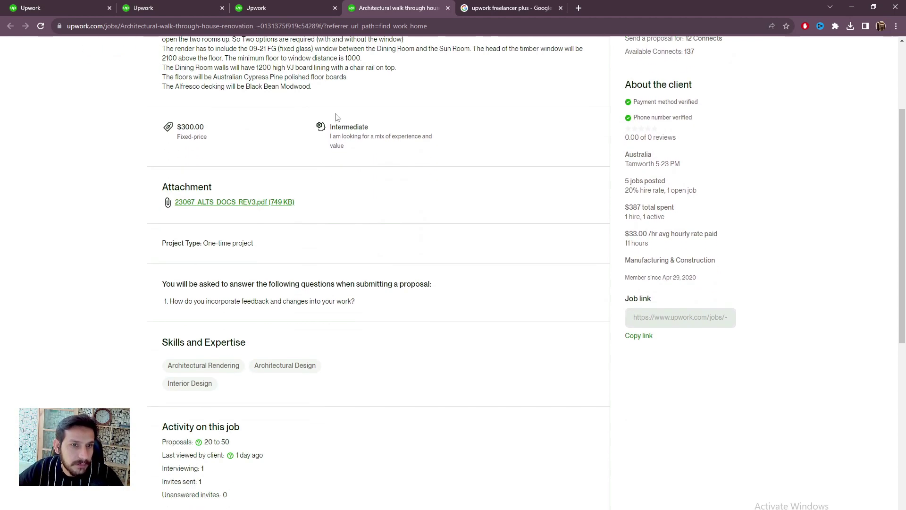
Return to the Best Matches feed and open the "Sketchup Drawing for Playzone" job.
left_click(312, 4)
scroll(313, 202, "down", 6)
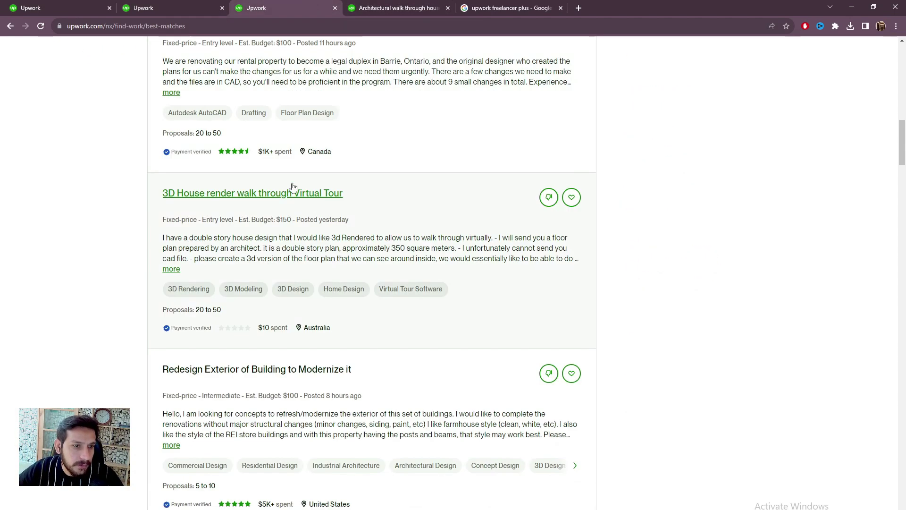
scroll(280, 249, "down", 7)
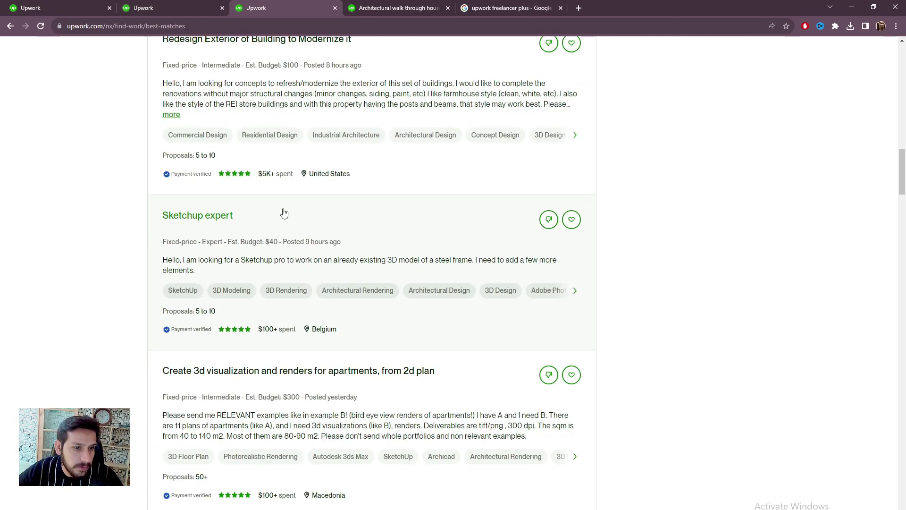
scroll(285, 211, "down", 4)
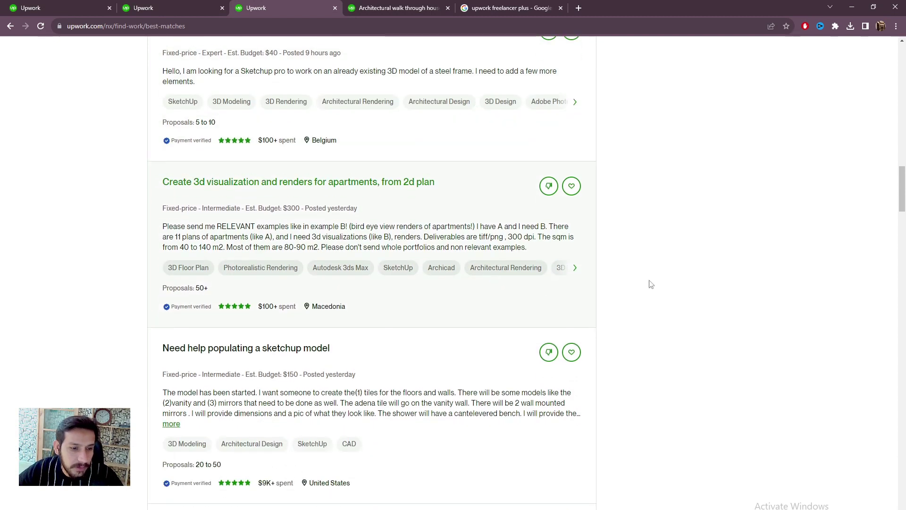
left_click_drag(904, 186, 897, 239)
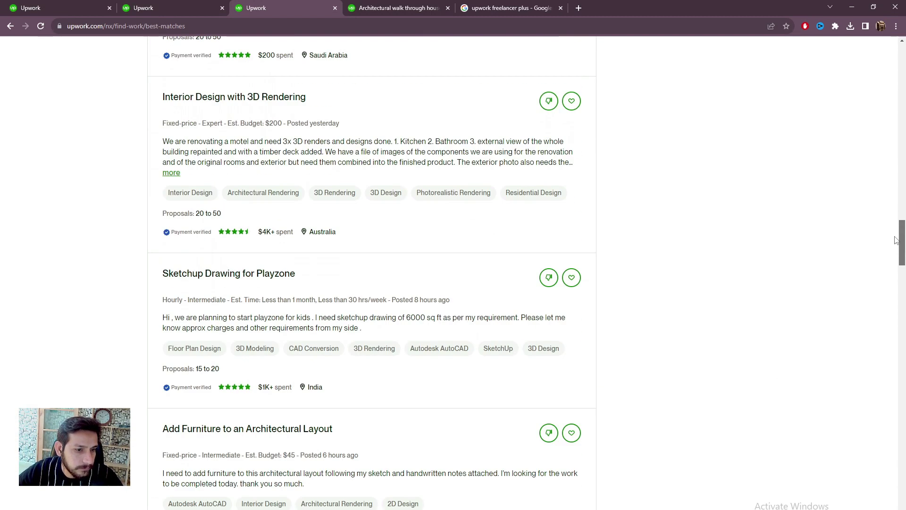
left_click(230, 276)
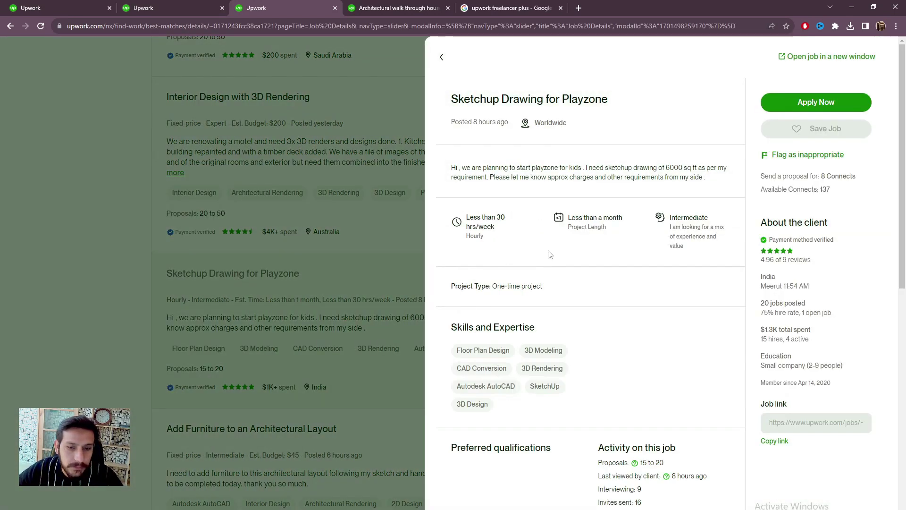
Read the Playzone job's details and examine the highest bid in its bid range.
scroll(551, 257, "down", 5)
scroll(551, 257, "up", 5)
scroll(576, 338, "down", 3)
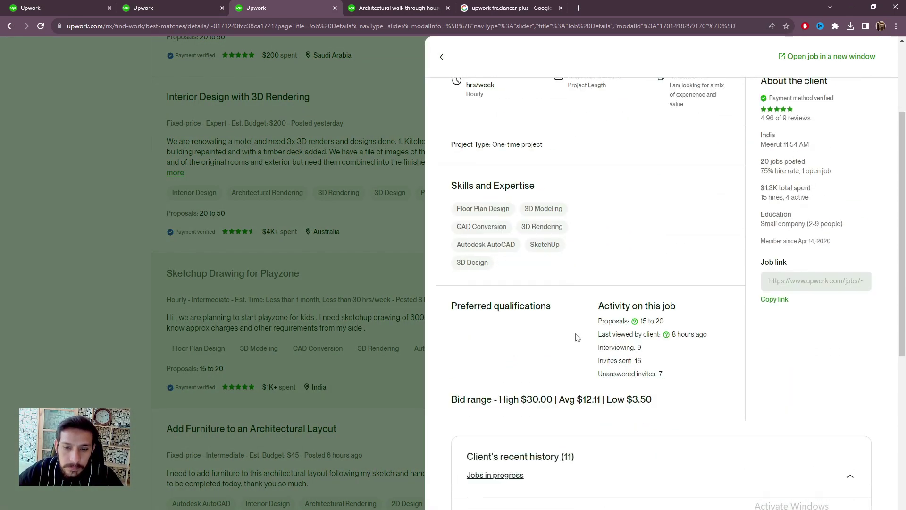
left_click_drag(556, 399, 524, 402)
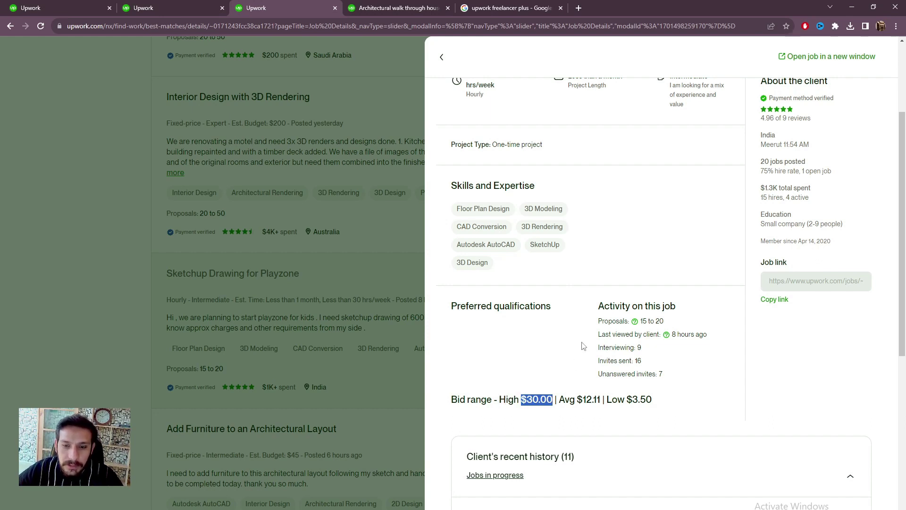
Compare the Playzone job's high, low and average bids with its description, project requirements and client history.
scroll(584, 346, "up", 2)
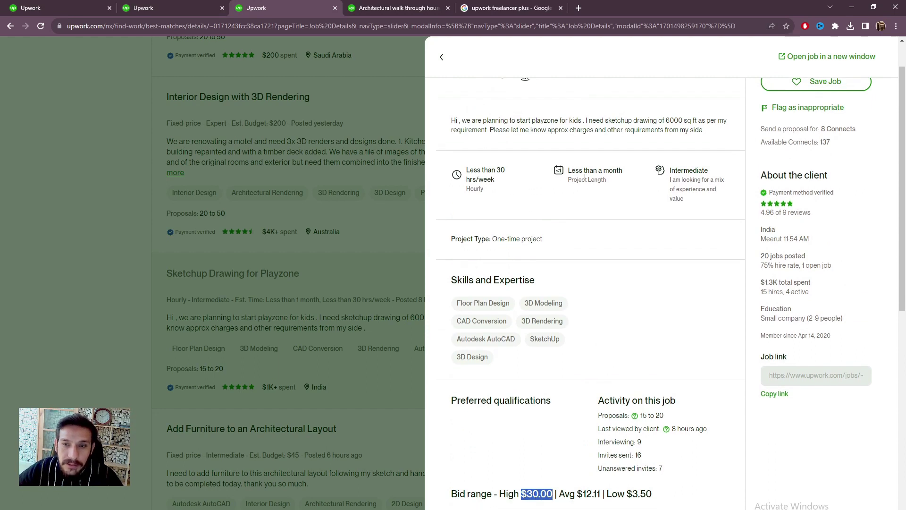
scroll(584, 195, "down", 2)
left_click_drag(553, 399, 531, 399)
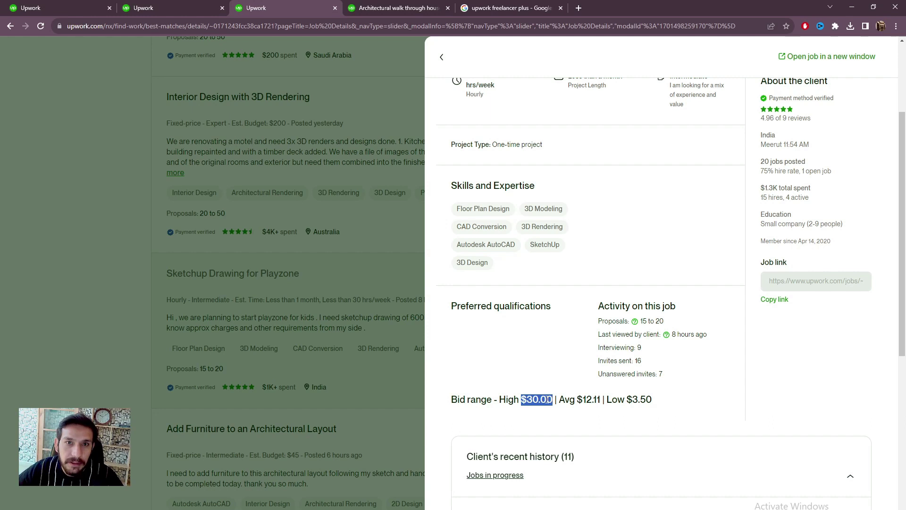
left_click_drag(652, 400, 605, 400)
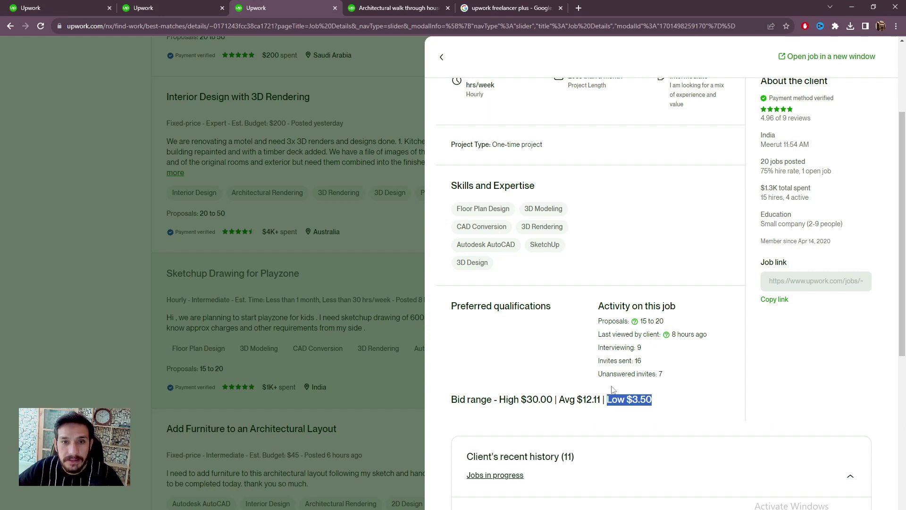
scroll(640, 276, "down", 1)
scroll(588, 185, "up", 4)
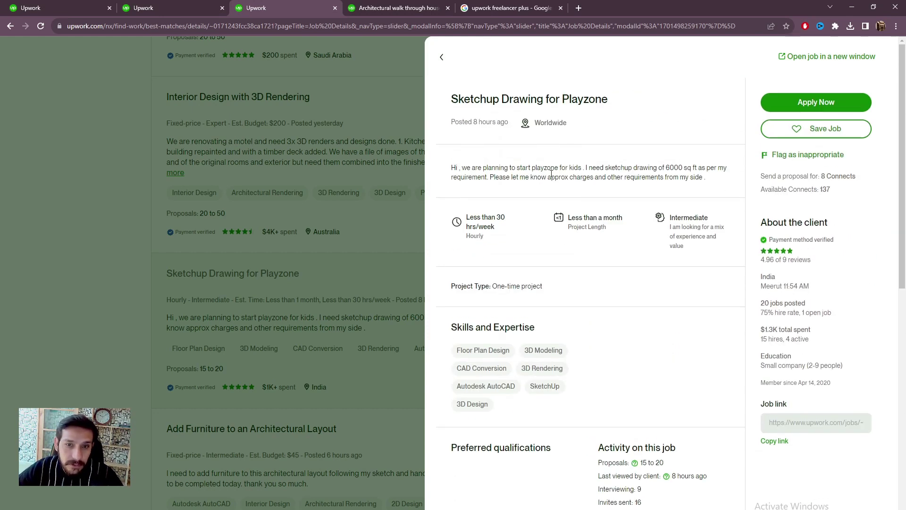
scroll(588, 170, "down", 2)
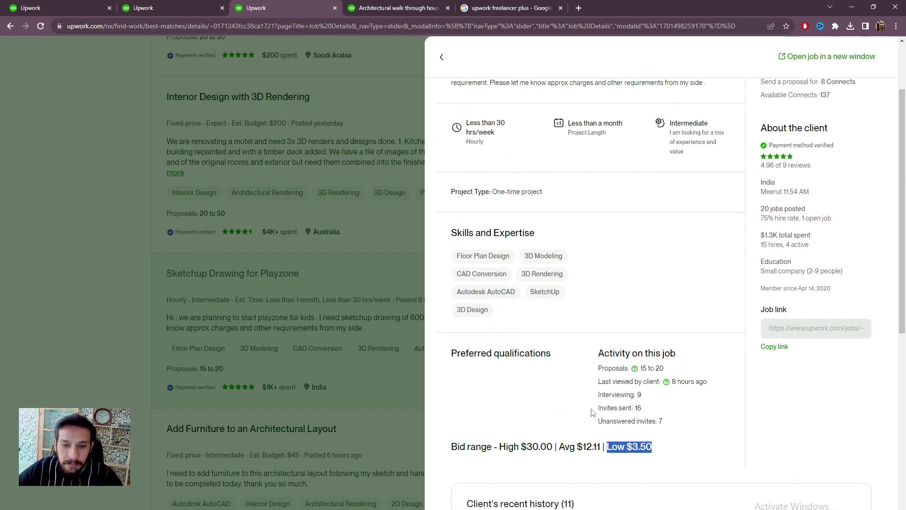
left_click_drag(601, 447, 561, 445)
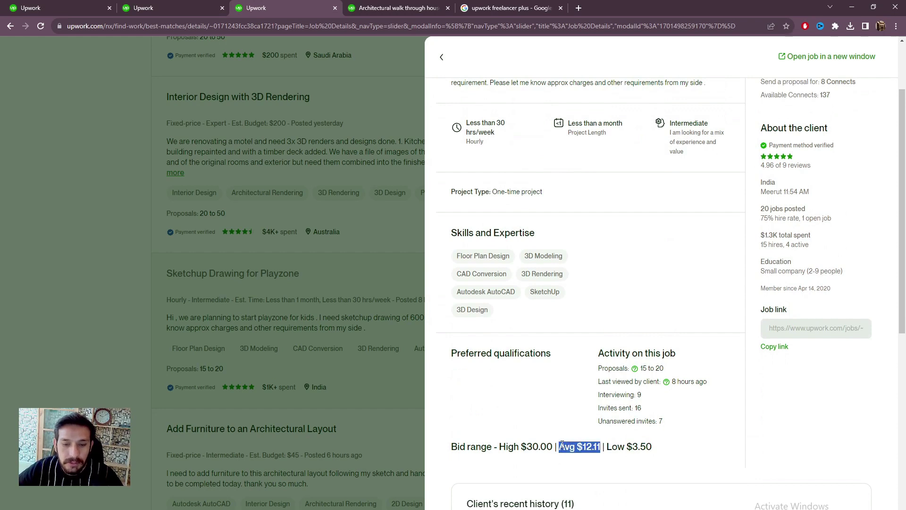
scroll(593, 358, "down", 5)
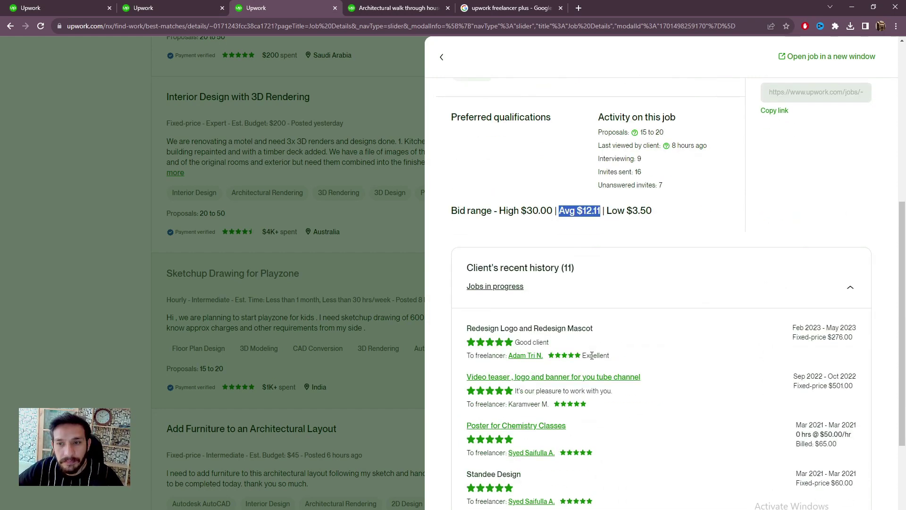
scroll(593, 357, "up", 2)
scroll(593, 357, "up", 5)
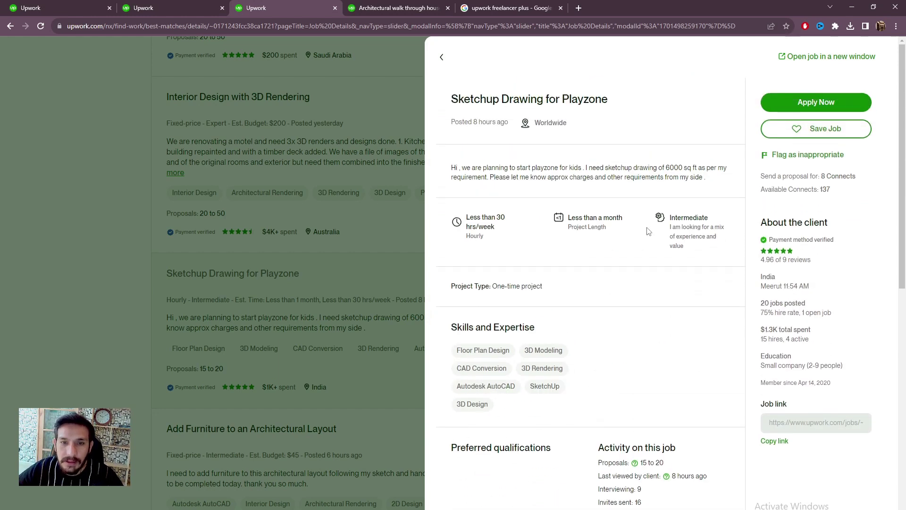
Close the Playzone job's details and show the Find Work navigation options above the Best Matches feed.
left_click(442, 60)
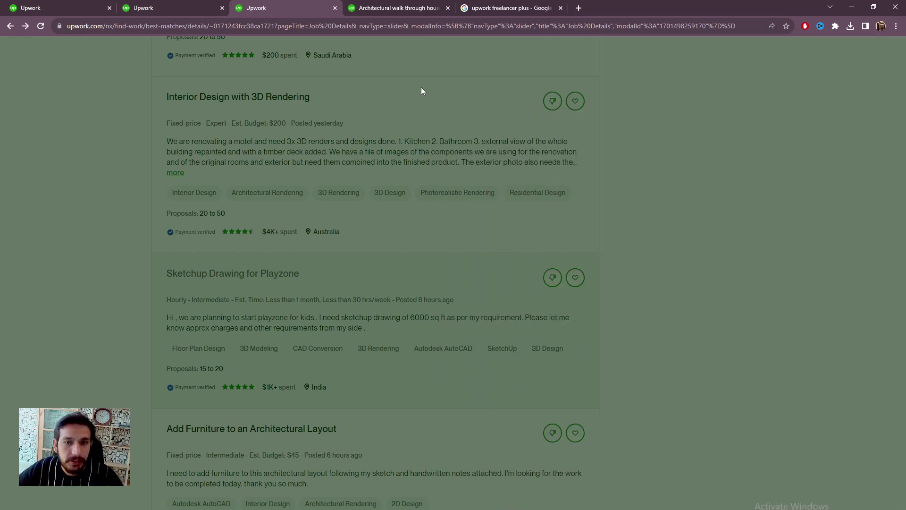
scroll(394, 116, "up", 5)
scroll(394, 116, "up", 7)
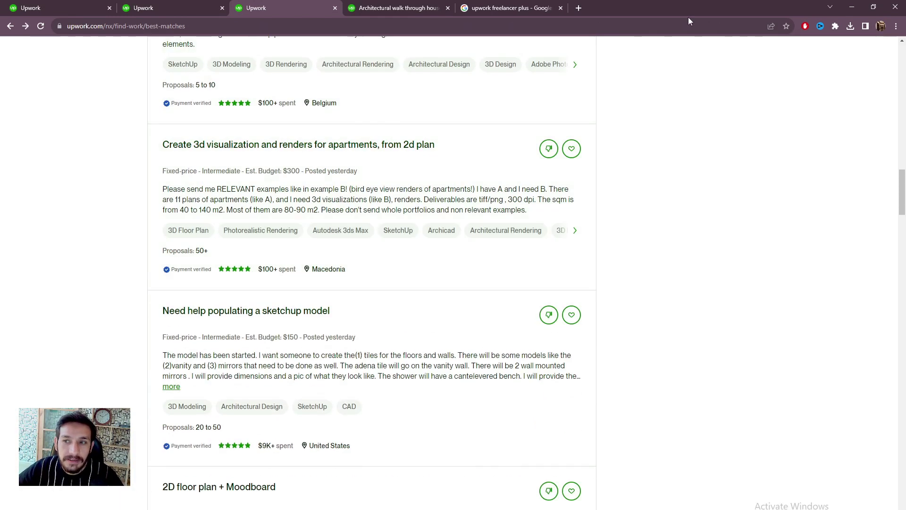
scroll(894, 108, "up", 5)
scroll(895, 108, "up", 5)
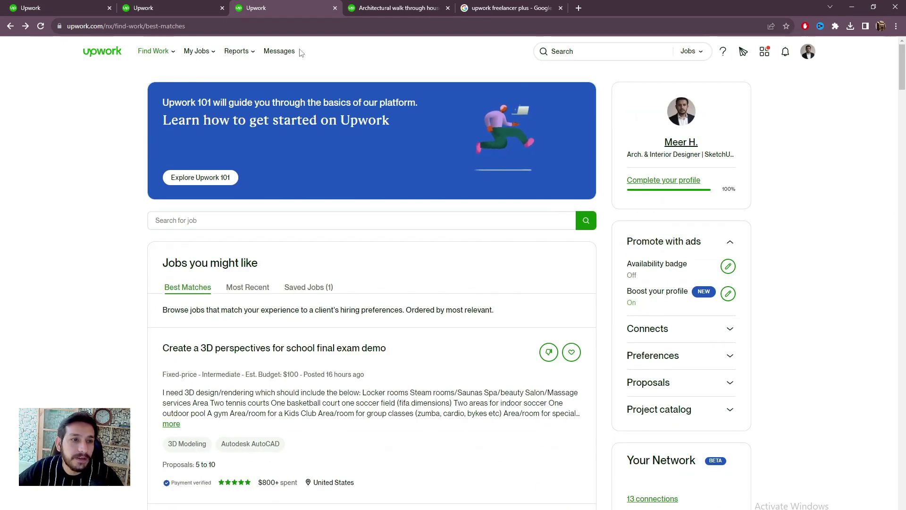
mouse_move(229, 56)
mouse_move(153, 52)
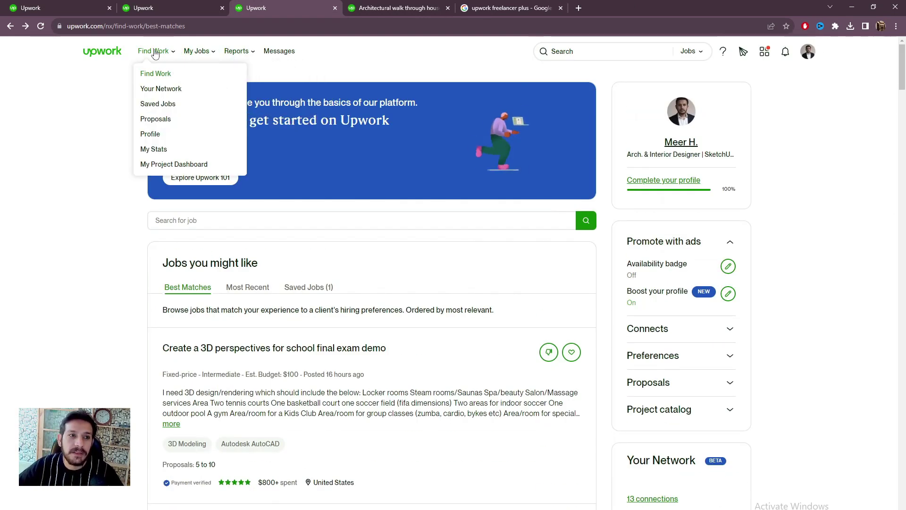